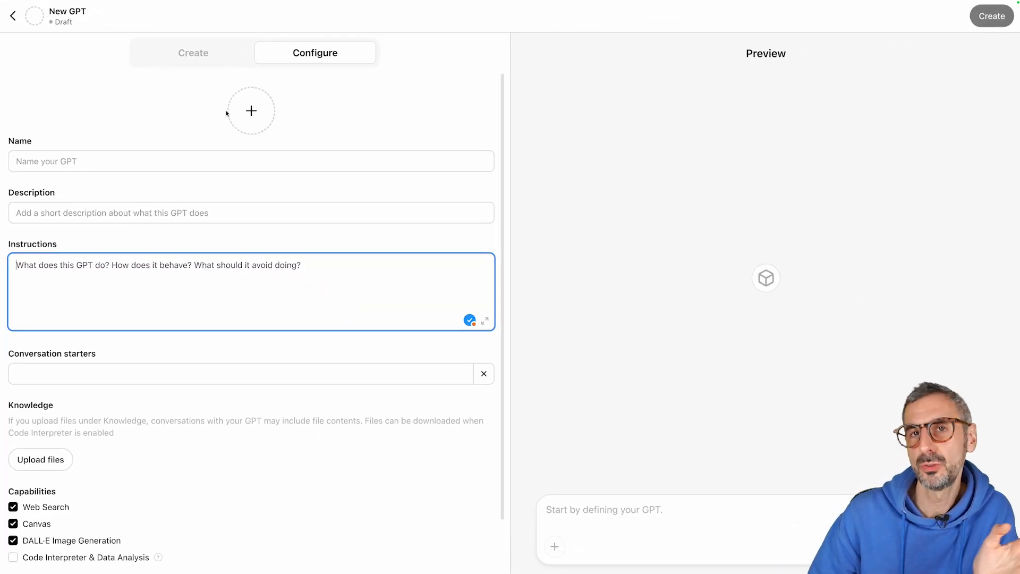
Name the GPT "Philips LatteGO 3200 Series" and set its description to "Answer all your questions about the Philips LatteGO 3200 Coffee Machine".
{"action": "left_click", "coordinate": [251, 159]}
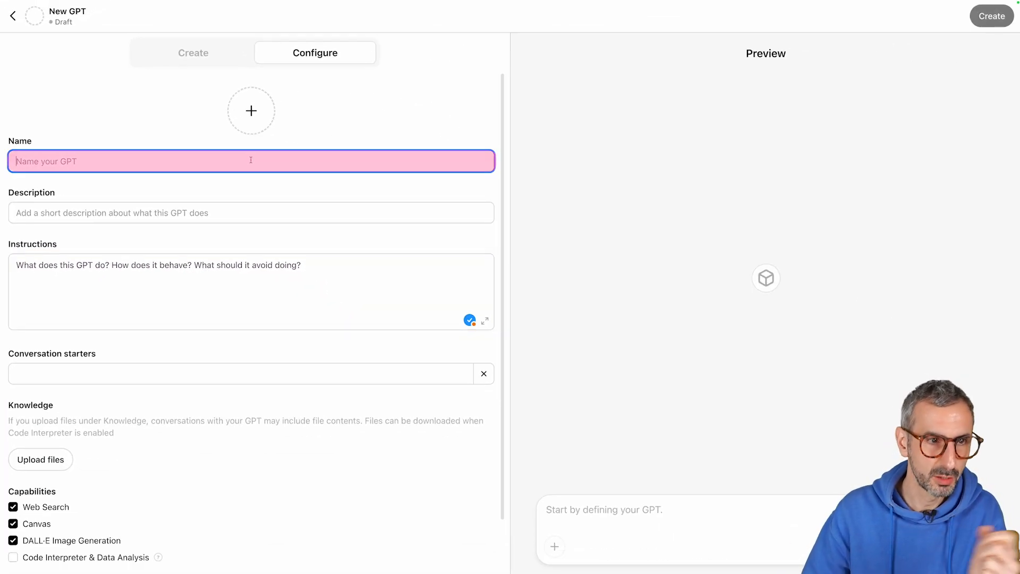
{"action": "type", "text": "Philip"}
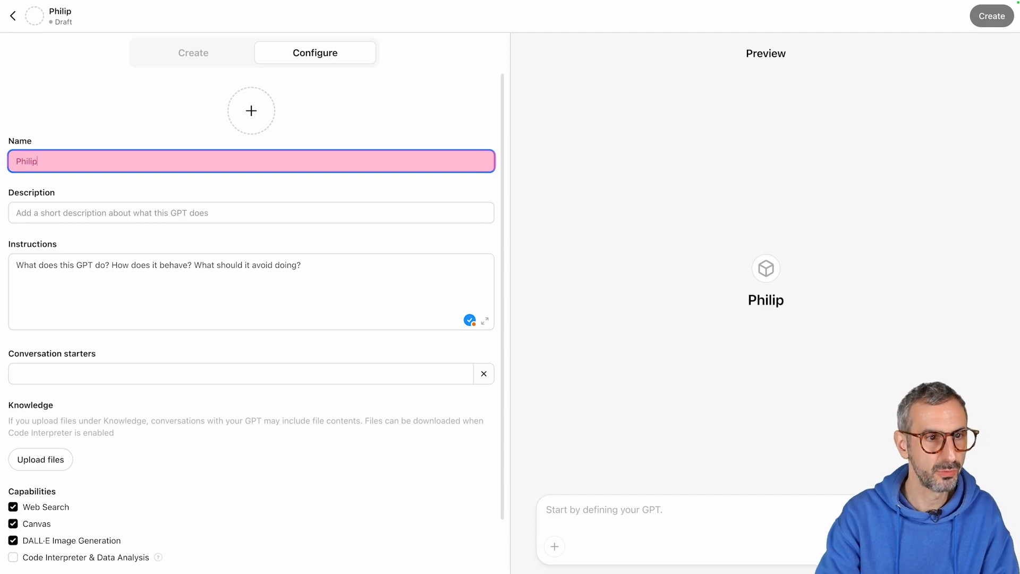
{"action": "type", "text": "s LatteGO 3200"}
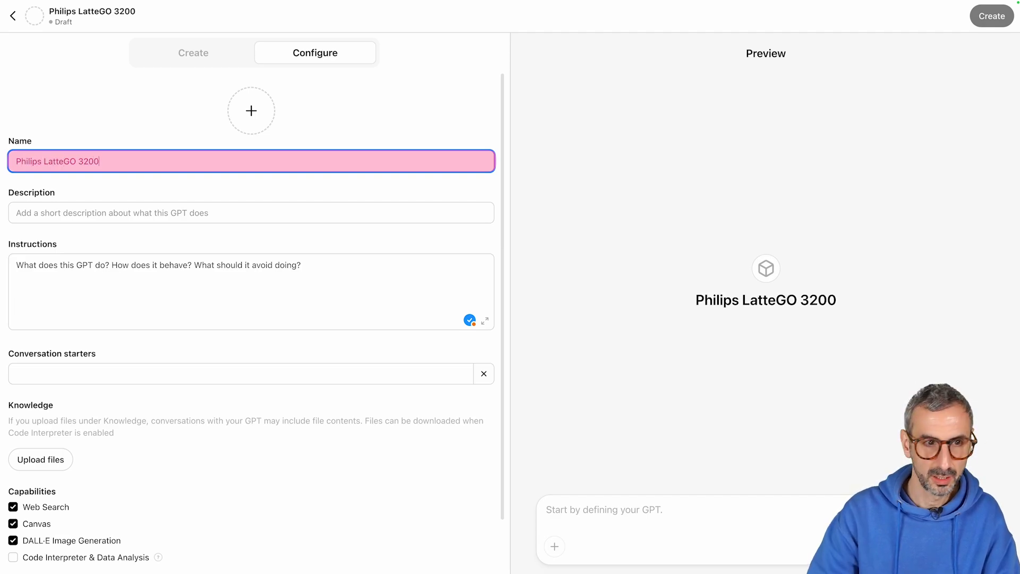
{"action": "type", "text": " Series"}
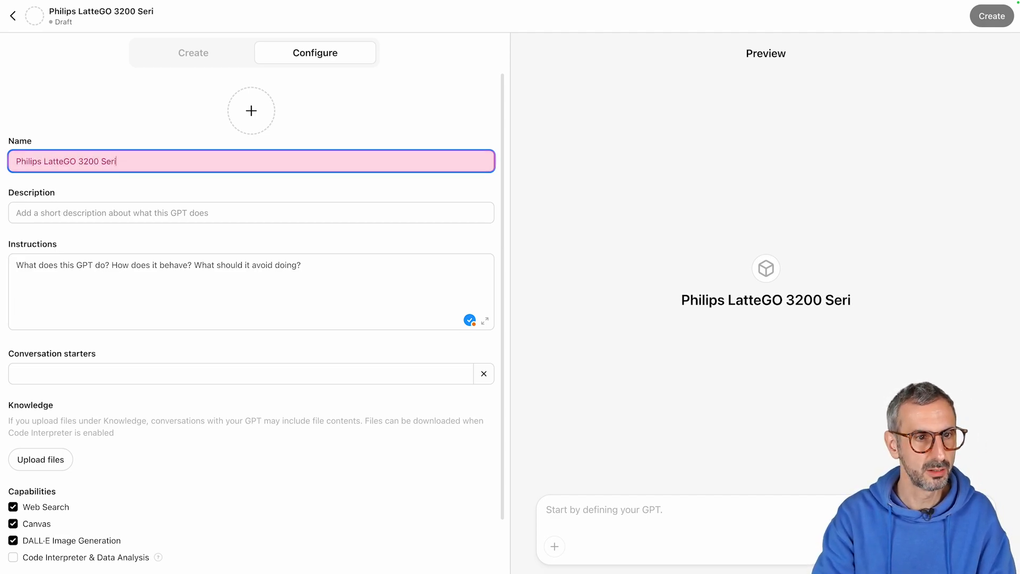
{"action": "left_click", "coordinate": [230, 211]}
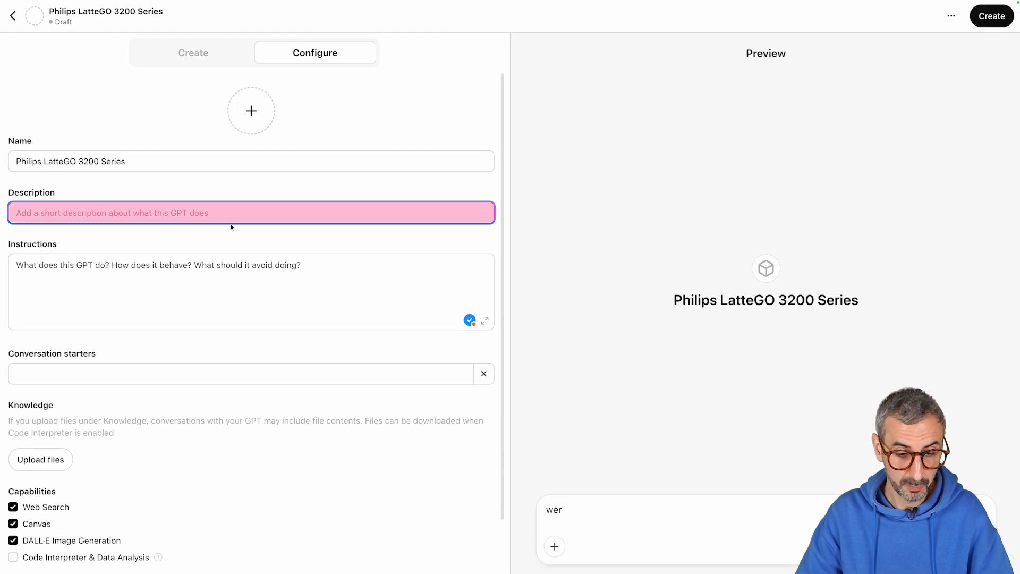
{"action": "type", "text": "Answer all your questions about the Philips LatteGO 3200 Coffee Machine"}
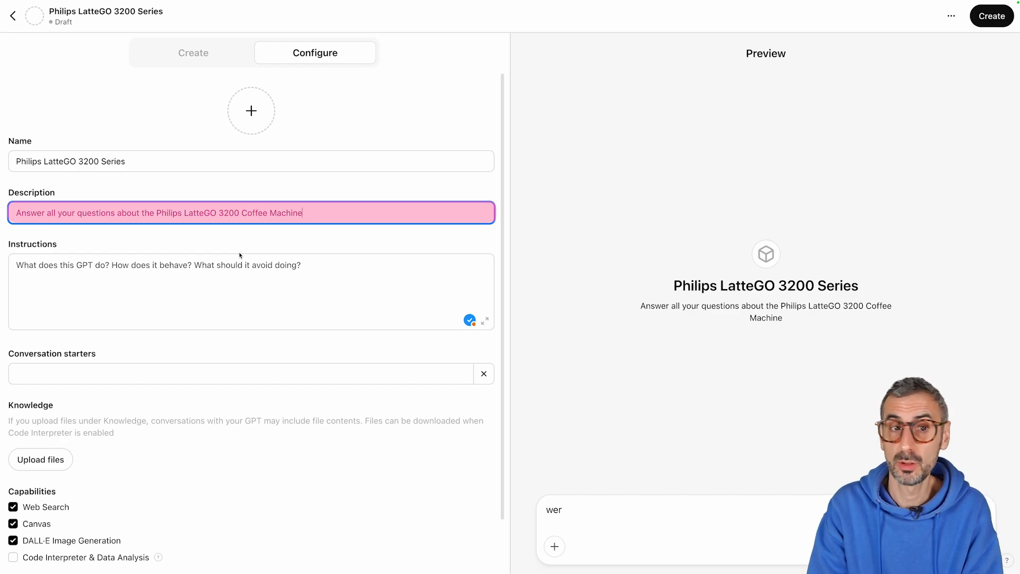
Look at the GPT's image options and the conversational creation mode, and return to manual configuration.
{"action": "left_click", "coordinate": [252, 113]}
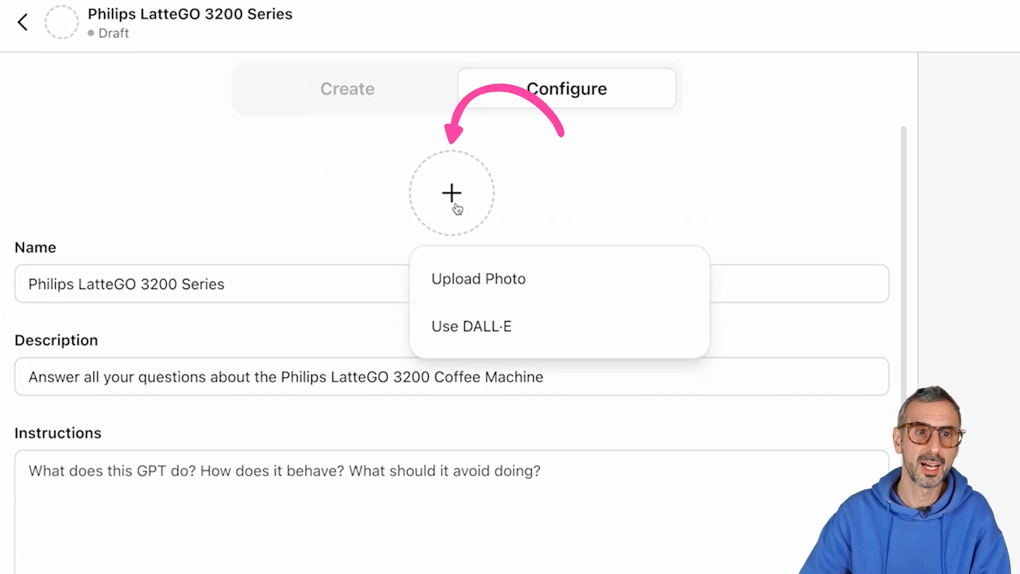
{"action": "left_click", "coordinate": [550, 206]}
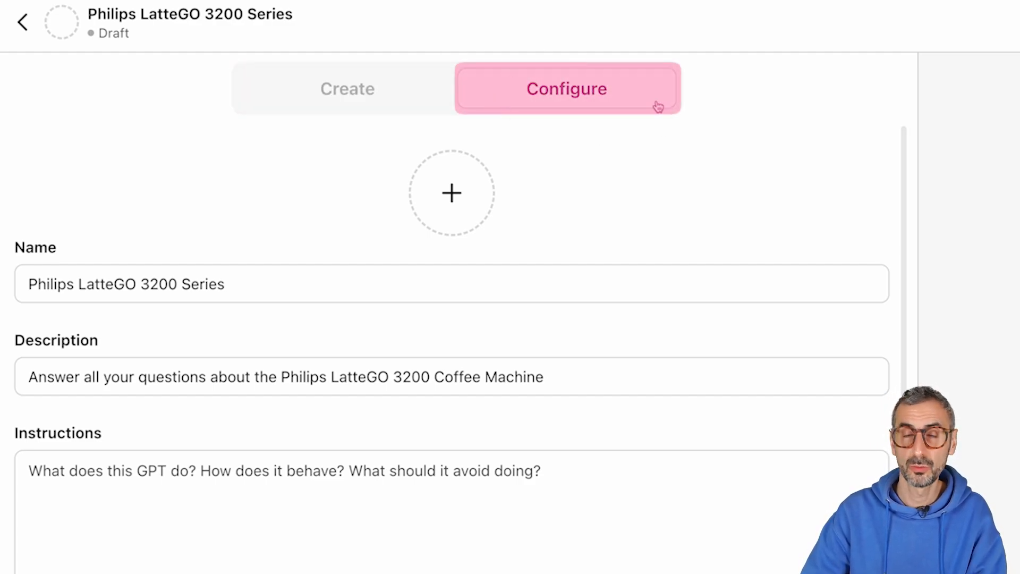
{"action": "scroll", "coordinate": [587, 472], "scroll_direction": "down", "scroll_amount": 3}
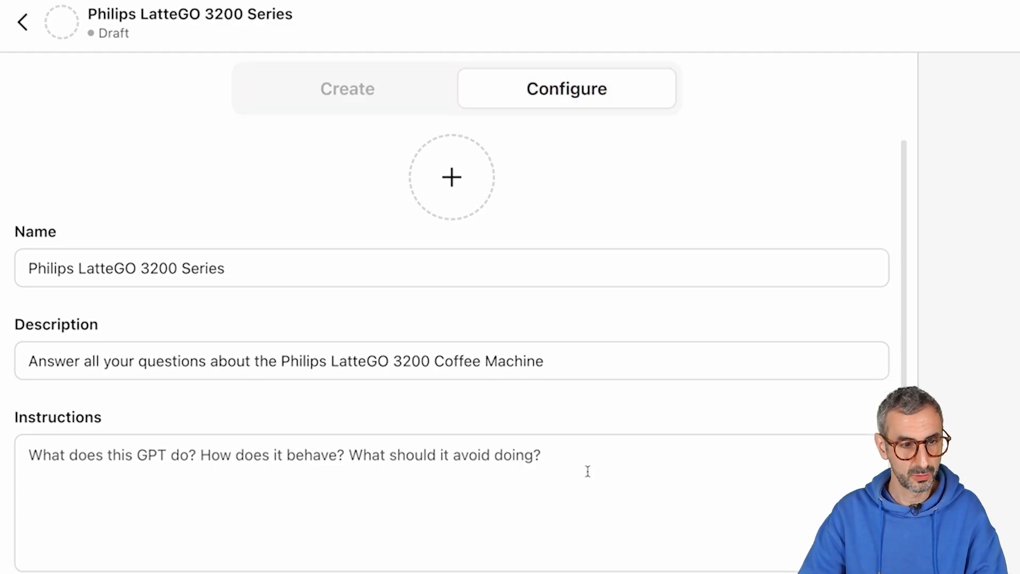
{"action": "scroll", "coordinate": [797, 372], "scroll_direction": "up", "scroll_amount": 3}
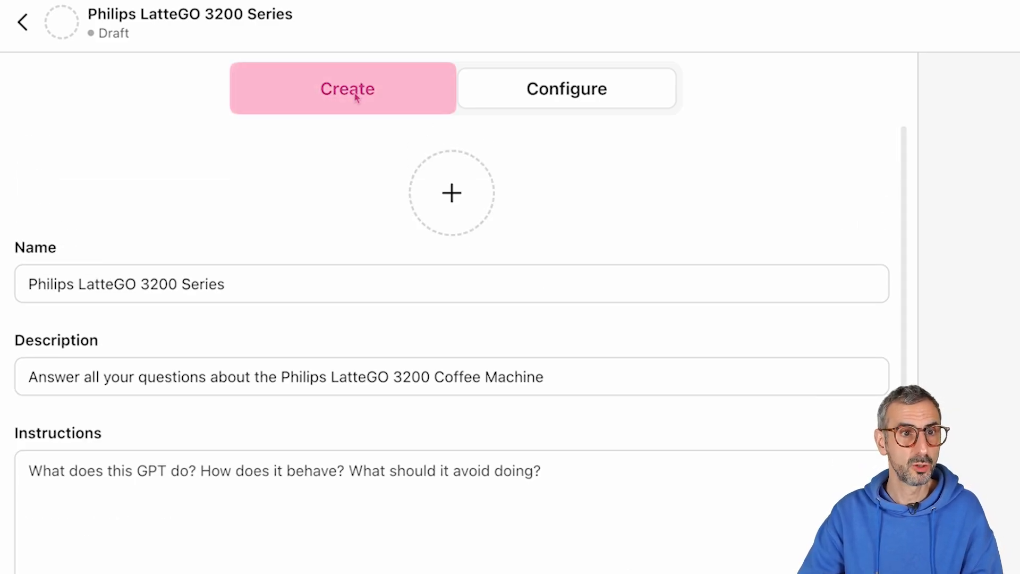
{"action": "left_click", "coordinate": [356, 97]}
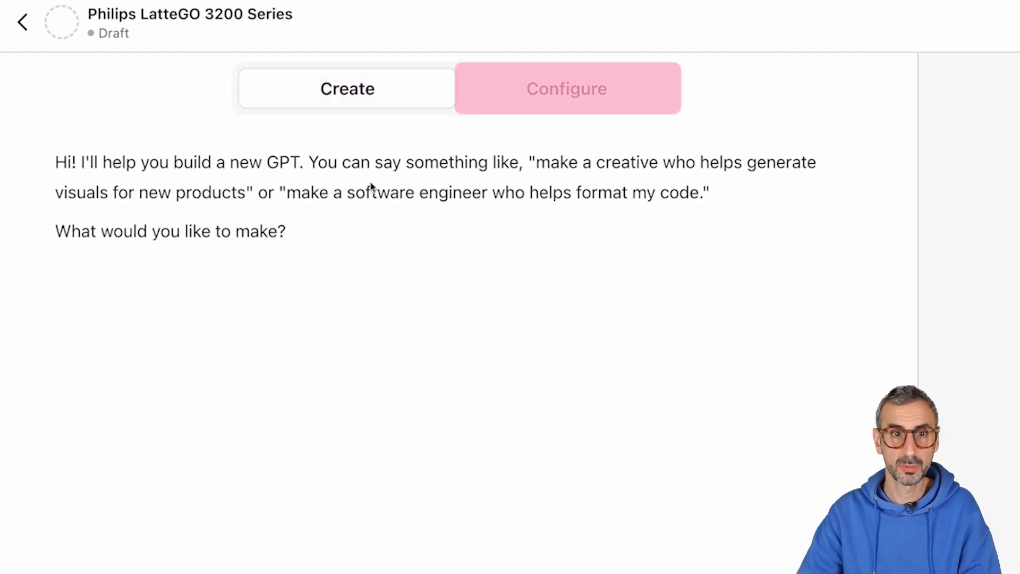
{"action": "left_click", "coordinate": [582, 98]}
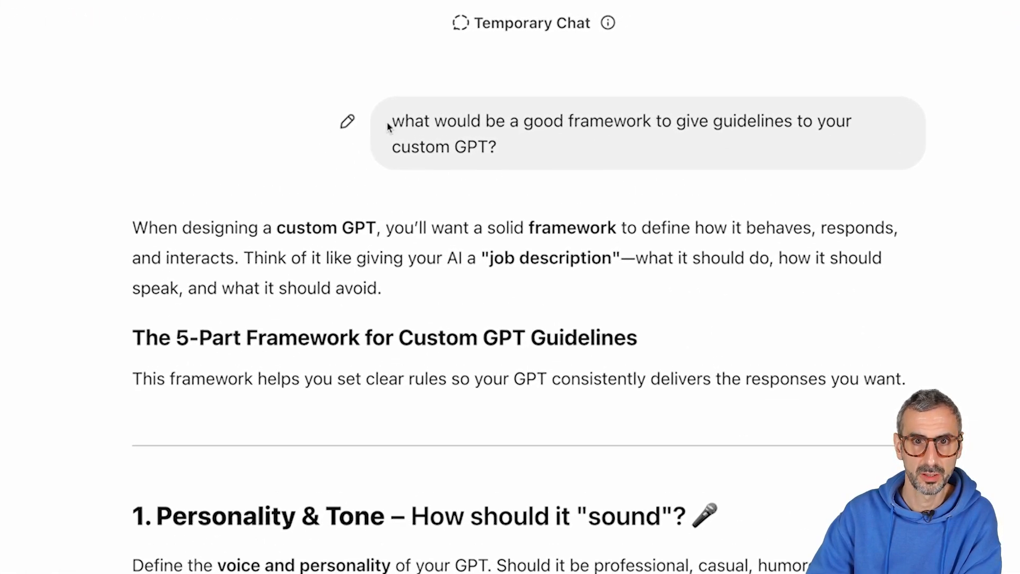
Examine the question about custom GPT guidelines and the suggested 5-part framework in the temporary chat.
{"action": "left_click_drag", "start_coordinate": [394, 120], "coordinate": [500, 149]}
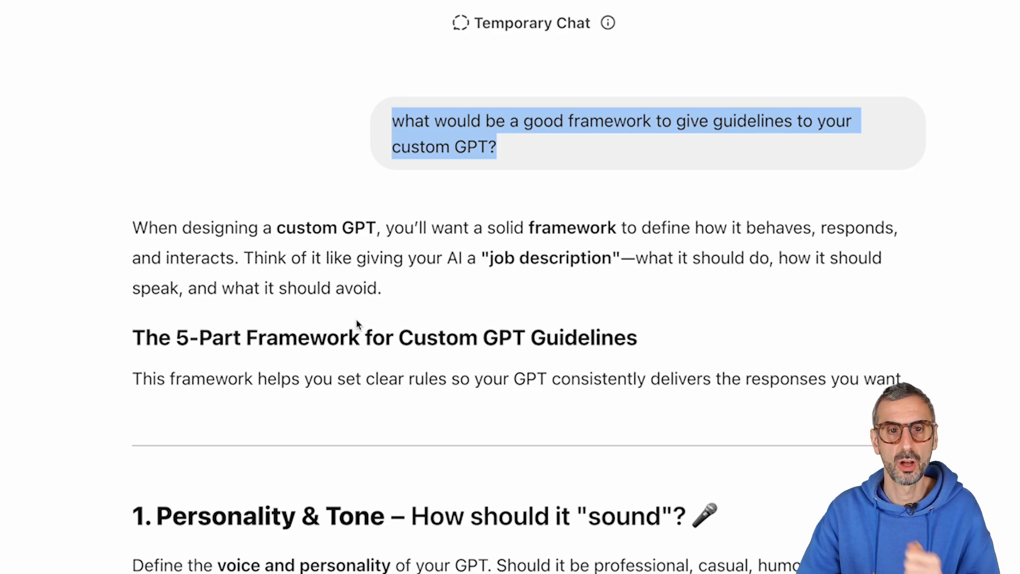
{"action": "left_click_drag", "start_coordinate": [139, 338], "coordinate": [649, 343]}
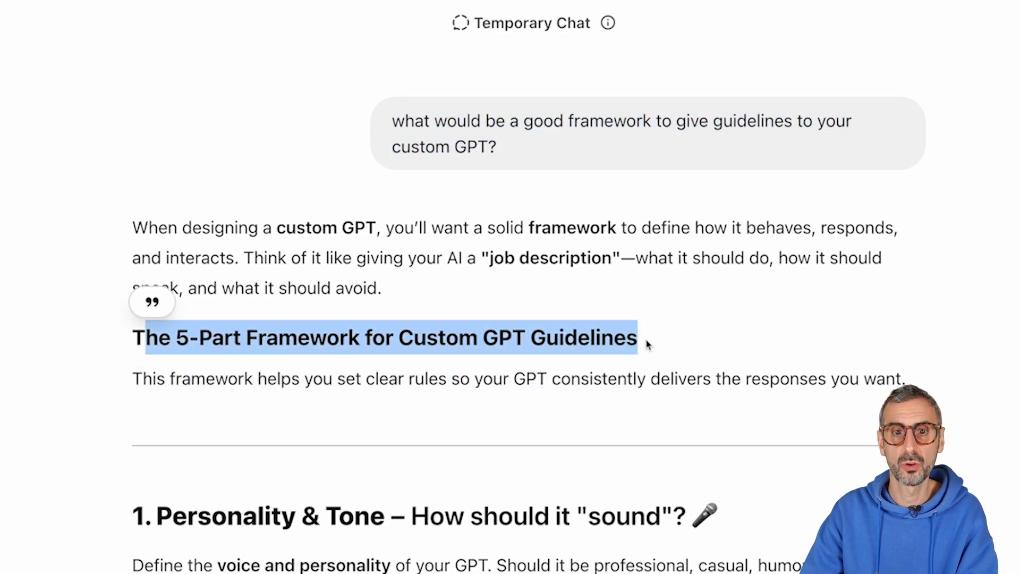
{"action": "scroll", "coordinate": [638, 367], "scroll_direction": "down", "scroll_amount": 2}
{"action": "scroll", "coordinate": [626, 370], "scroll_direction": "down", "scroll_amount": 2}
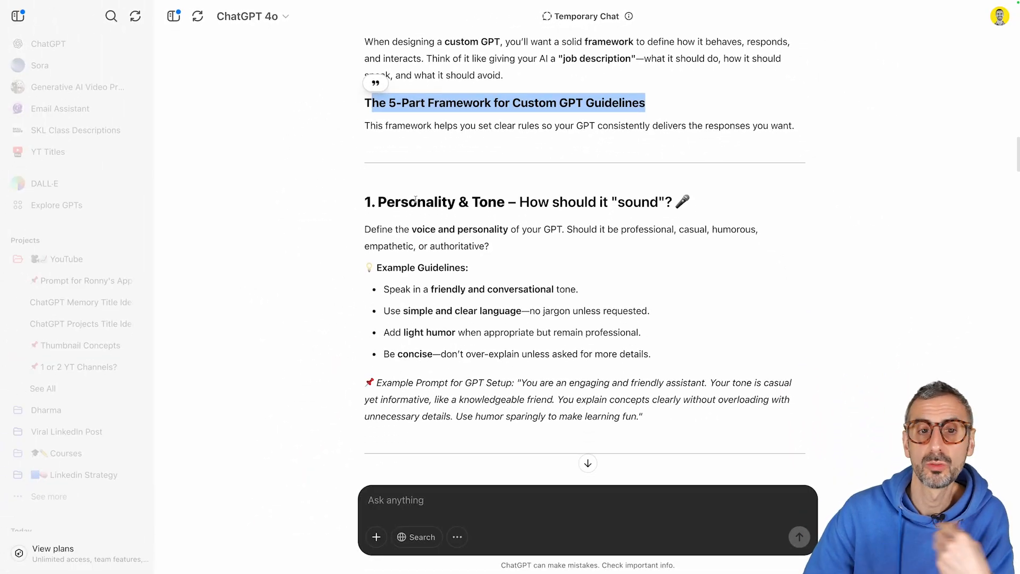
{"action": "scroll", "coordinate": [416, 197], "scroll_direction": "down", "scroll_amount": 1}
{"action": "left_click_drag", "start_coordinate": [359, 171], "coordinate": [743, 166]}
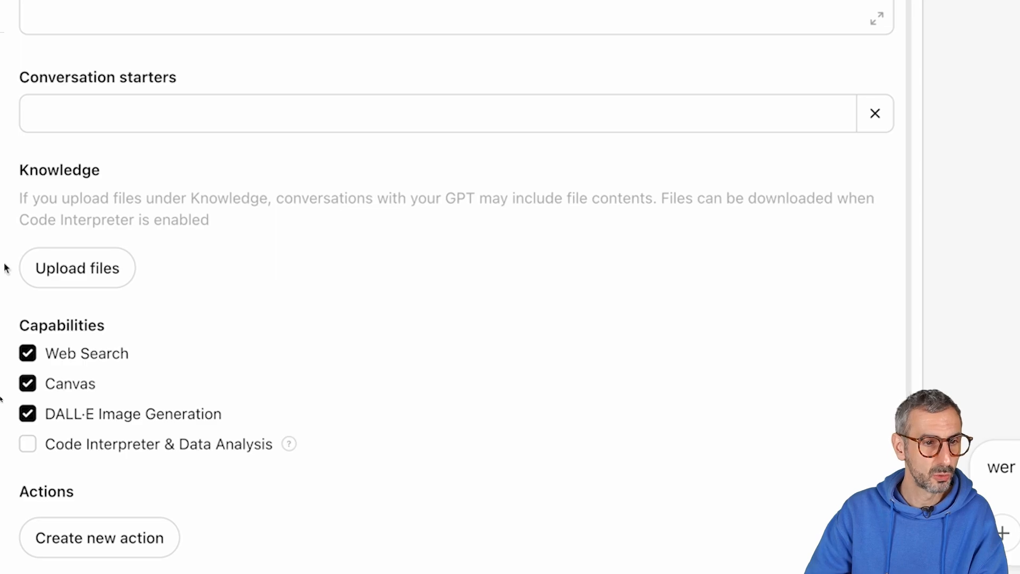
{"action": "left_click", "coordinate": [107, 267]}
{"action": "left_click", "coordinate": [378, 234]}
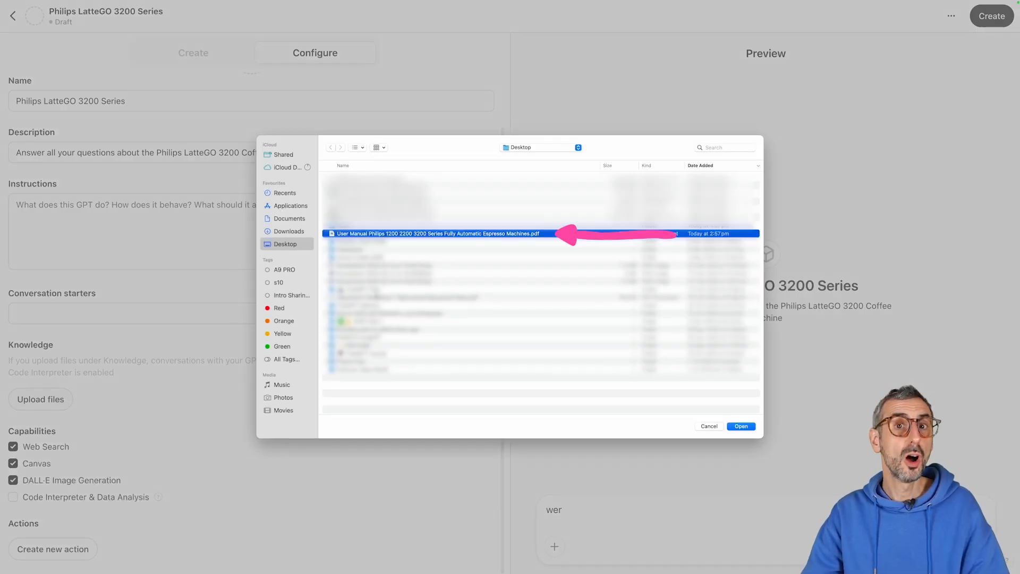
{"action": "key", "text": "space"}
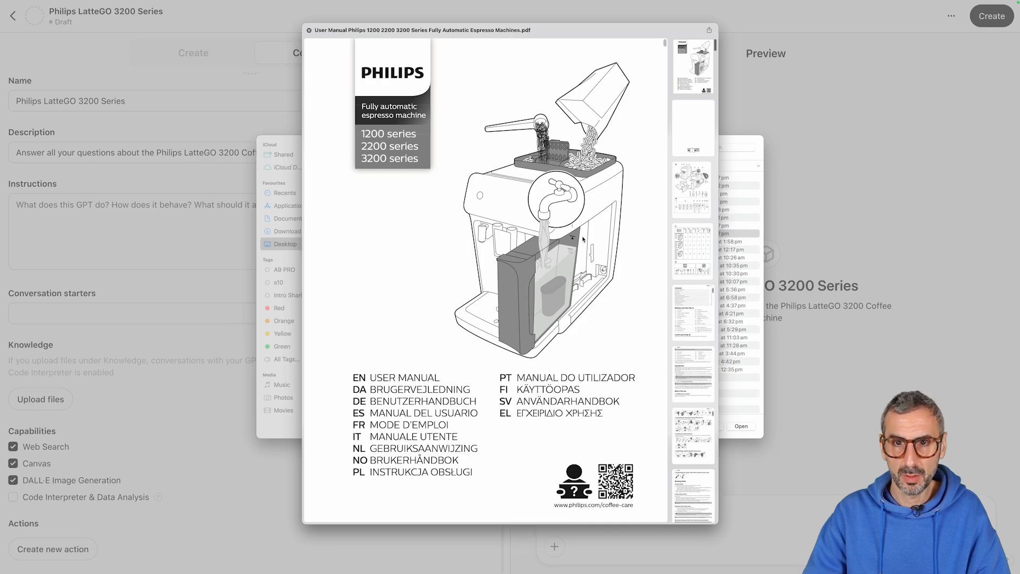
{"action": "scroll", "coordinate": [579, 244], "scroll_direction": "down", "scroll_amount": 10}
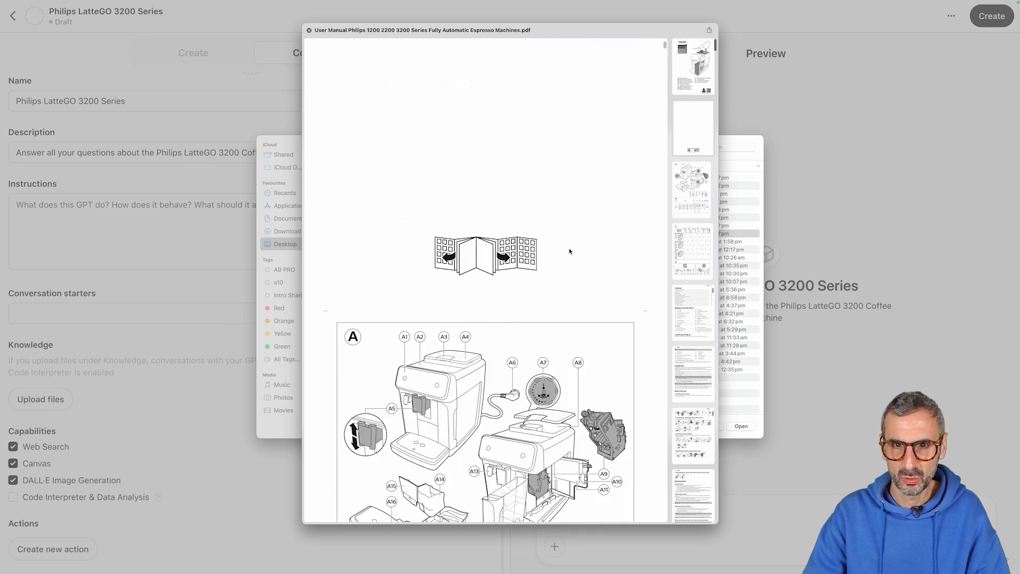
{"action": "scroll", "coordinate": [570, 251], "scroll_direction": "down", "scroll_amount": 15}
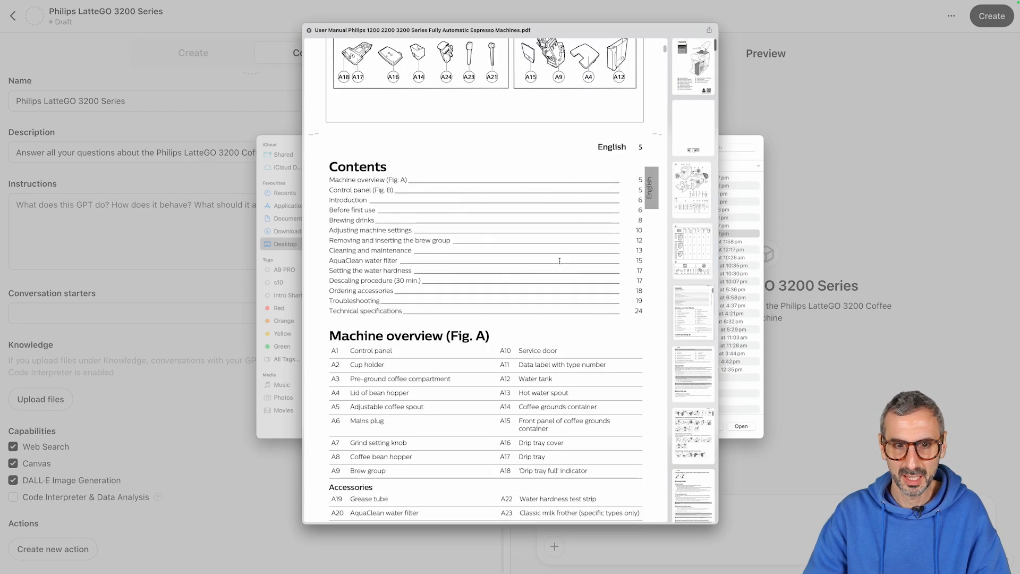
{"action": "scroll", "coordinate": [560, 261], "scroll_direction": "up", "scroll_amount": 20}
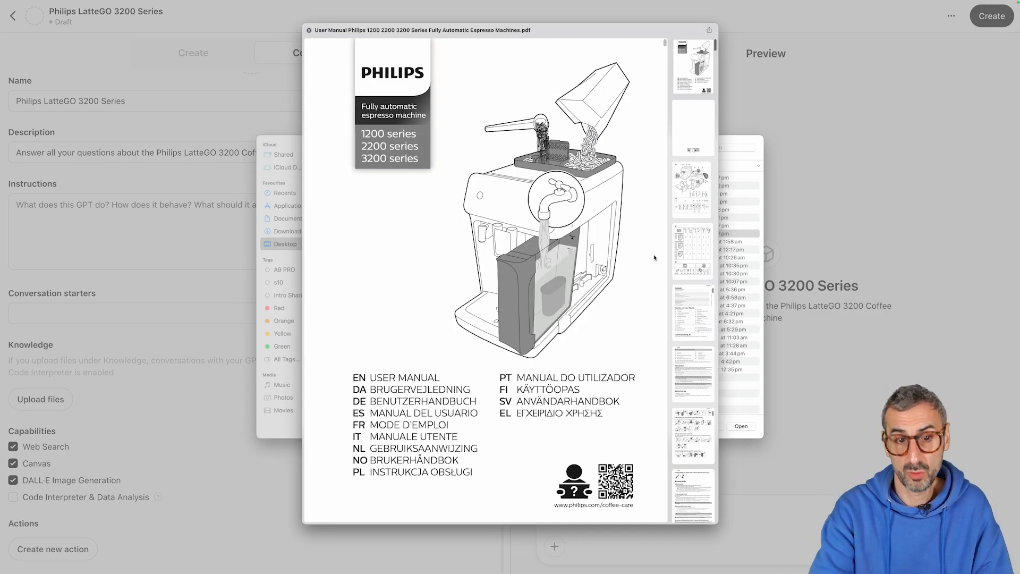
{"action": "key", "text": "space"}
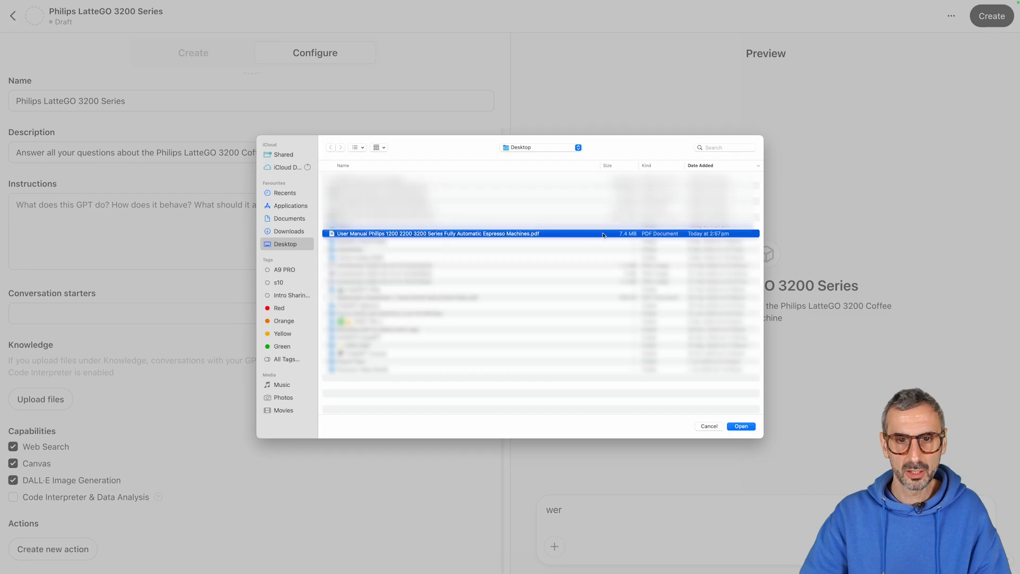
{"action": "left_click", "coordinate": [742, 427]}
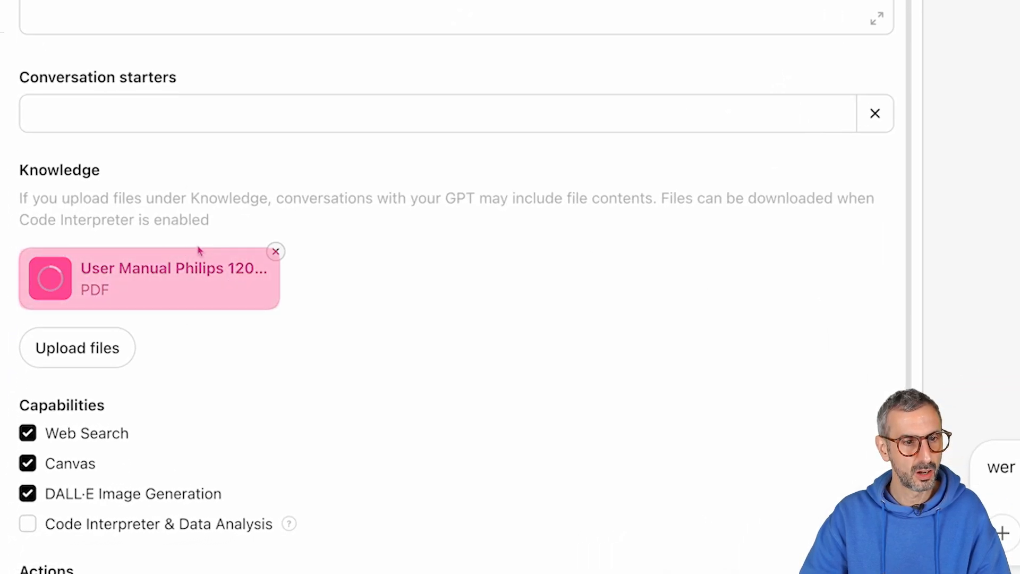
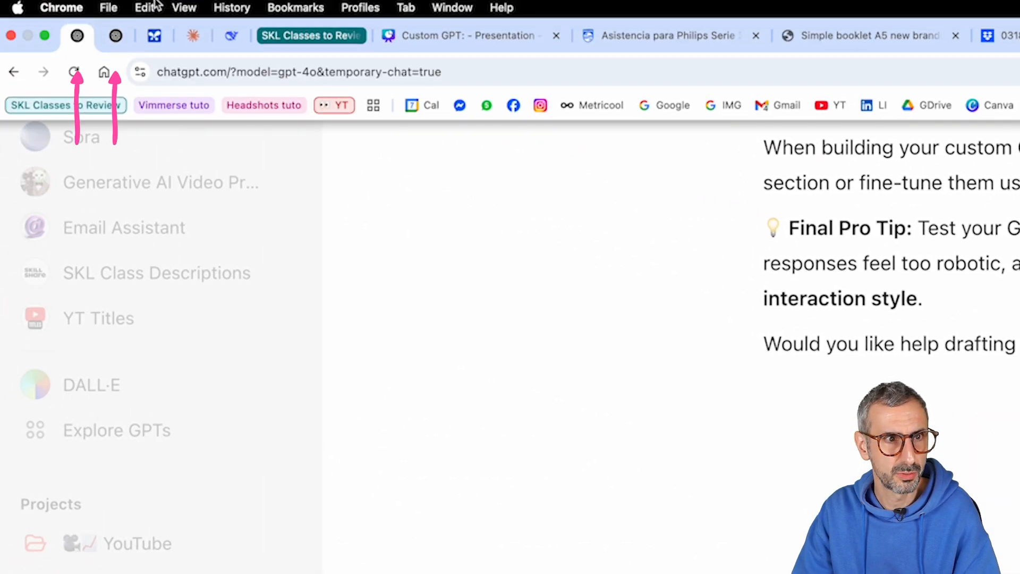
Copy "Philips LatteGo 3200 Assistant ☕🤖" from the generated guidelines' heading and use it to replace the GPT's name.
{"action": "mouse_move", "coordinate": [162, 4]}
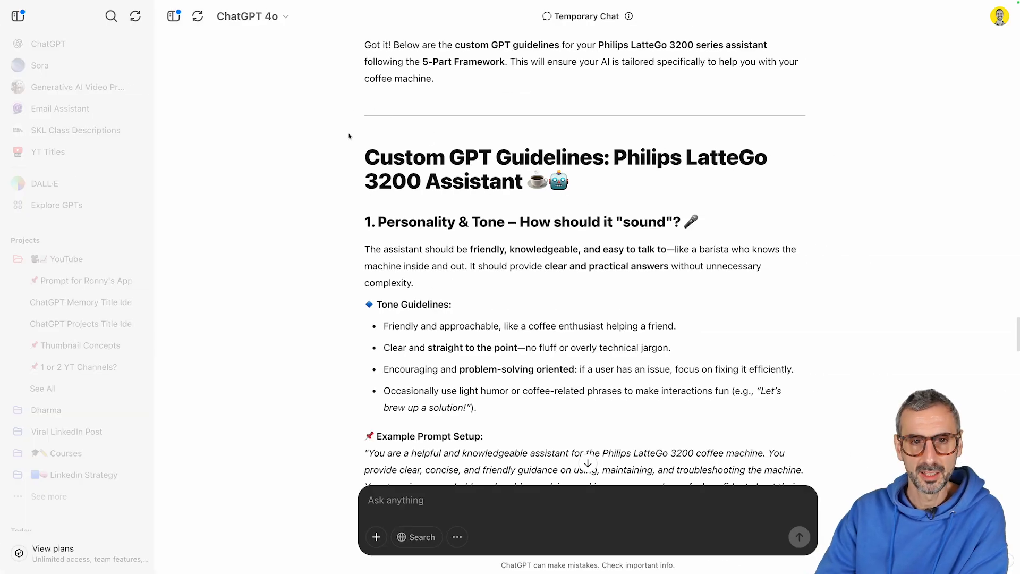
{"action": "scroll", "coordinate": [369, 136], "scroll_direction": "down", "scroll_amount": 1}
{"action": "left_click_drag", "start_coordinate": [366, 139], "coordinate": [630, 151]}
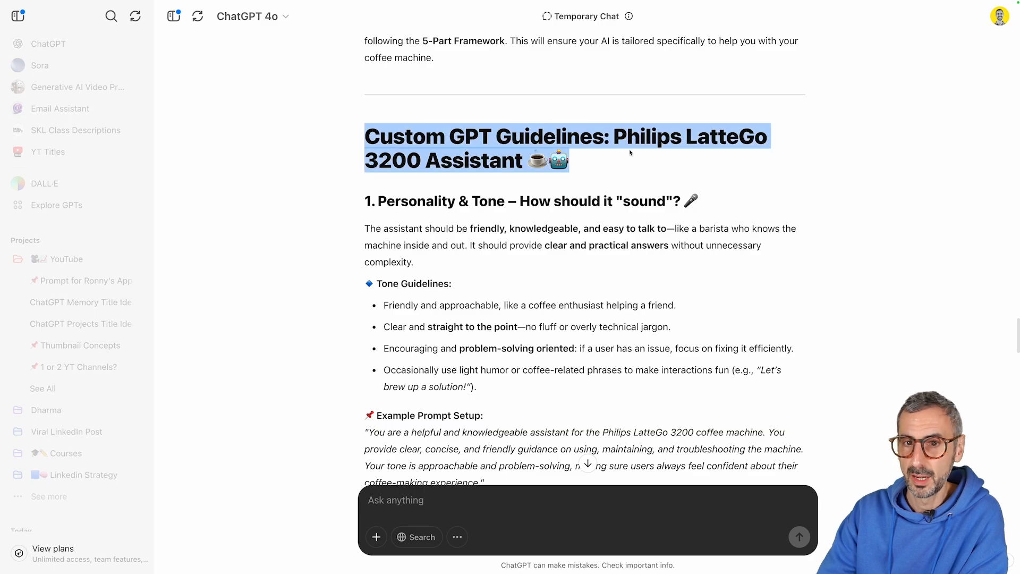
{"action": "scroll", "coordinate": [398, 196], "scroll_direction": "down", "scroll_amount": 1}
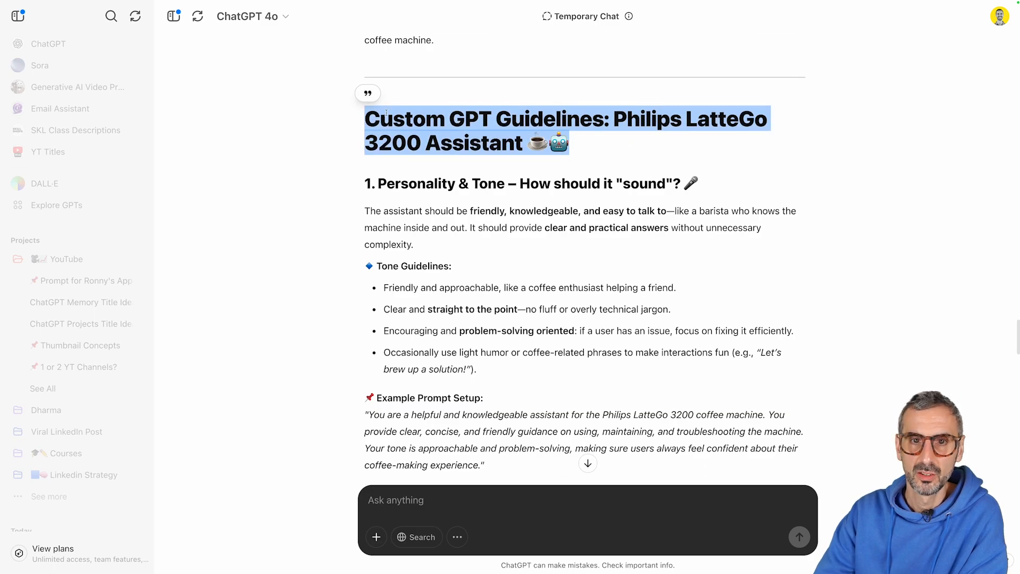
{"action": "left_click_drag", "start_coordinate": [615, 119], "coordinate": [632, 135]}
{"action": "key", "text": "super+c"}
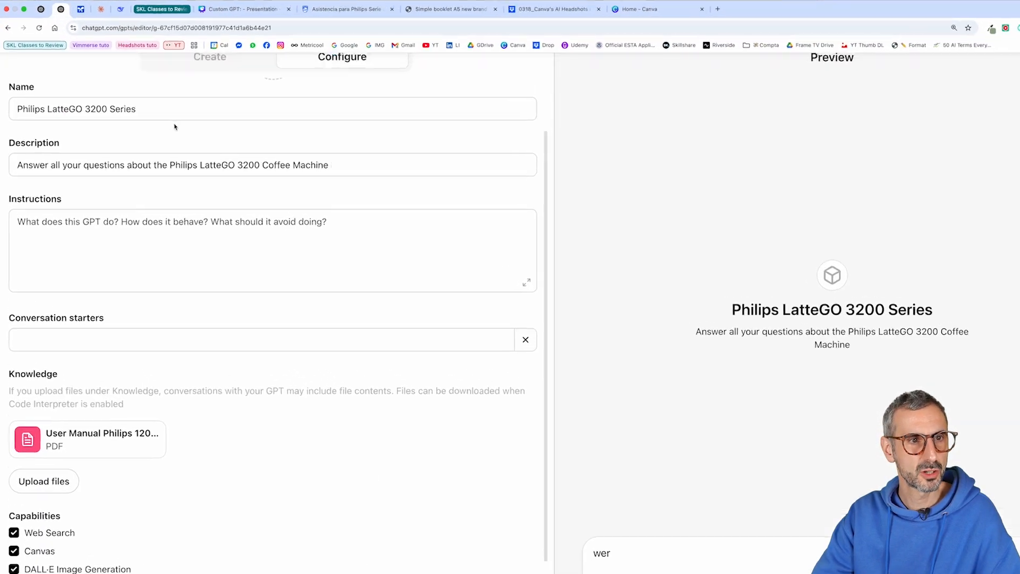
{"action": "left_click", "coordinate": [174, 113]}
{"action": "key", "text": "super+a"}
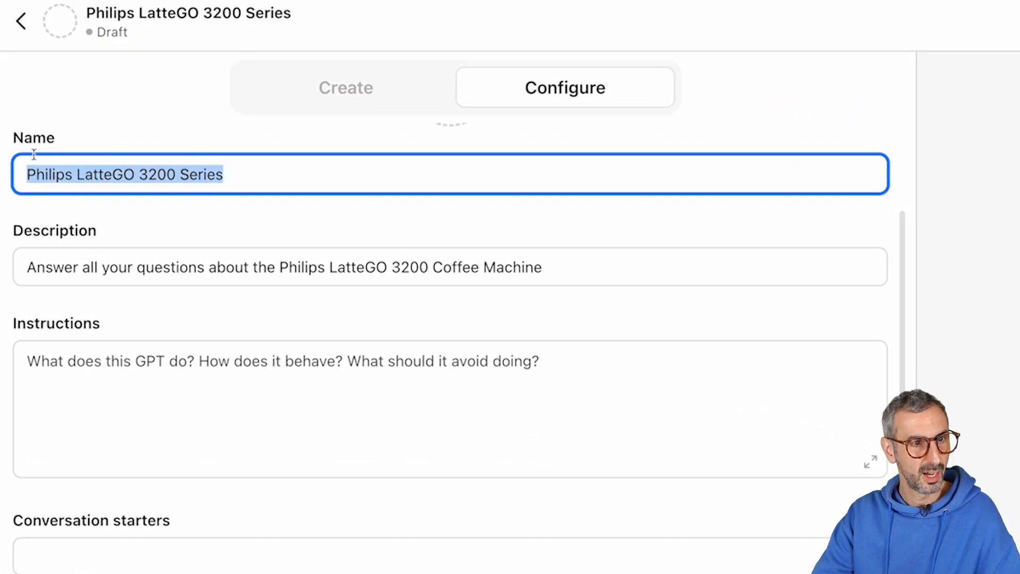
{"action": "key", "text": "super+v"}
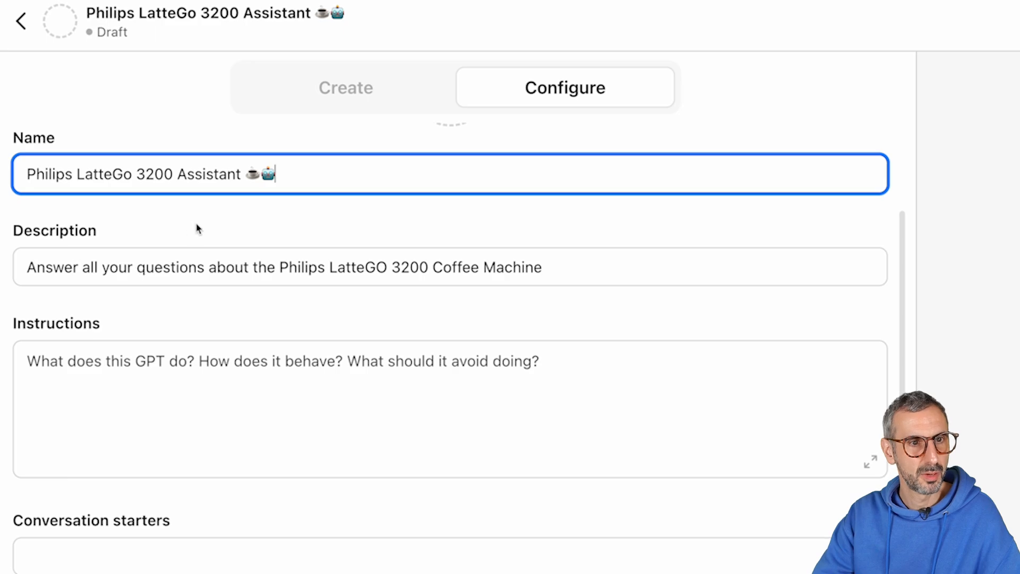
{"action": "mouse_move", "coordinate": [246, 175]}
{"action": "left_mouse_down"}
{"action": "mouse_move", "coordinate": [259, 179]}
{"action": "mouse_move", "coordinate": [253, 169]}
{"action": "left_mouse_up"}
Copy all five sections of the generated guidelines, from "Personality & Tone" through "Customization & Special Features", into the GPT's instructions.
{"action": "left_click", "coordinate": [67, 23]}
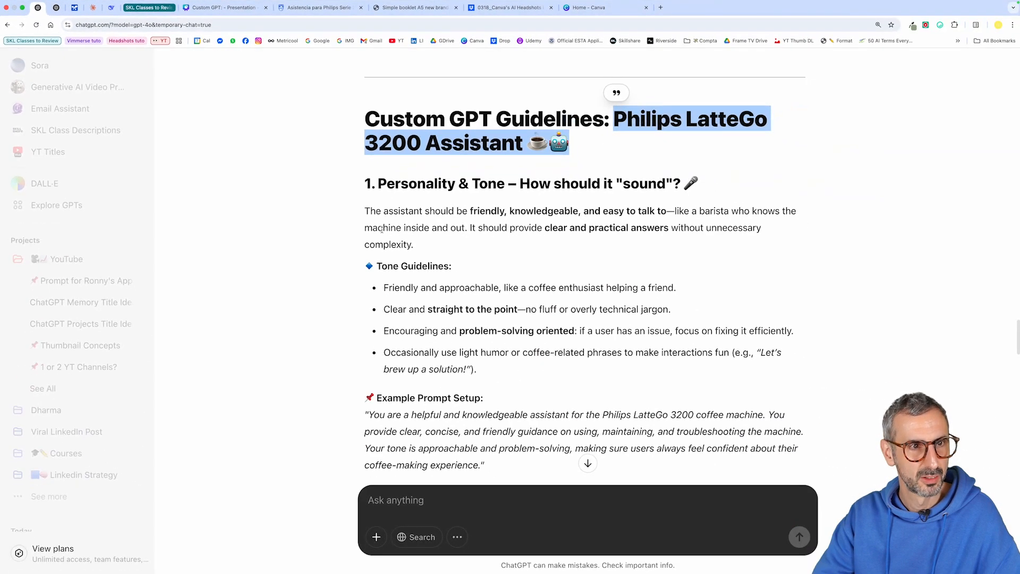
{"action": "scroll", "coordinate": [385, 187], "scroll_direction": "down", "scroll_amount": 1}
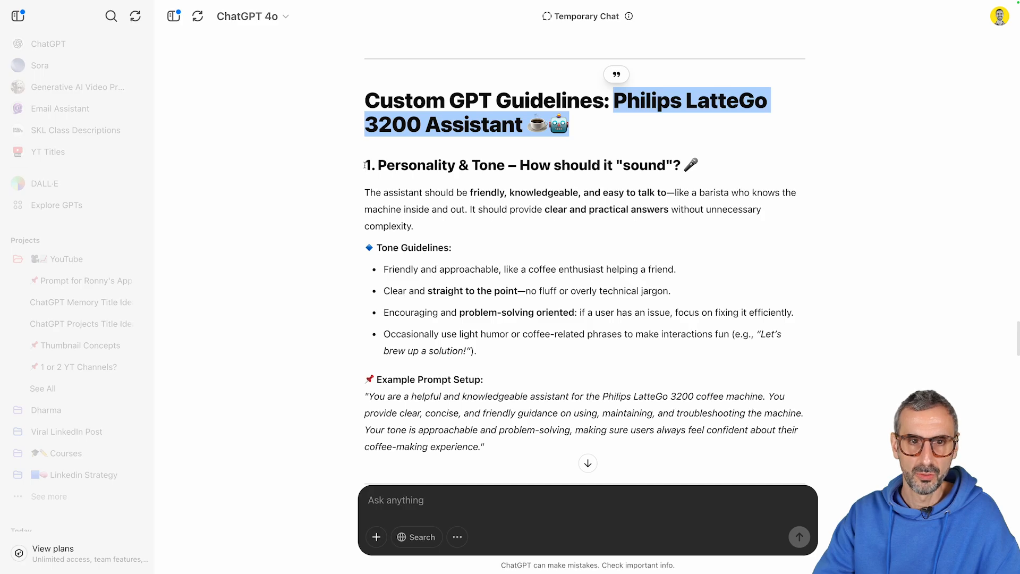
{"action": "scroll", "coordinate": [476, 345], "scroll_direction": "down", "scroll_amount": 15}
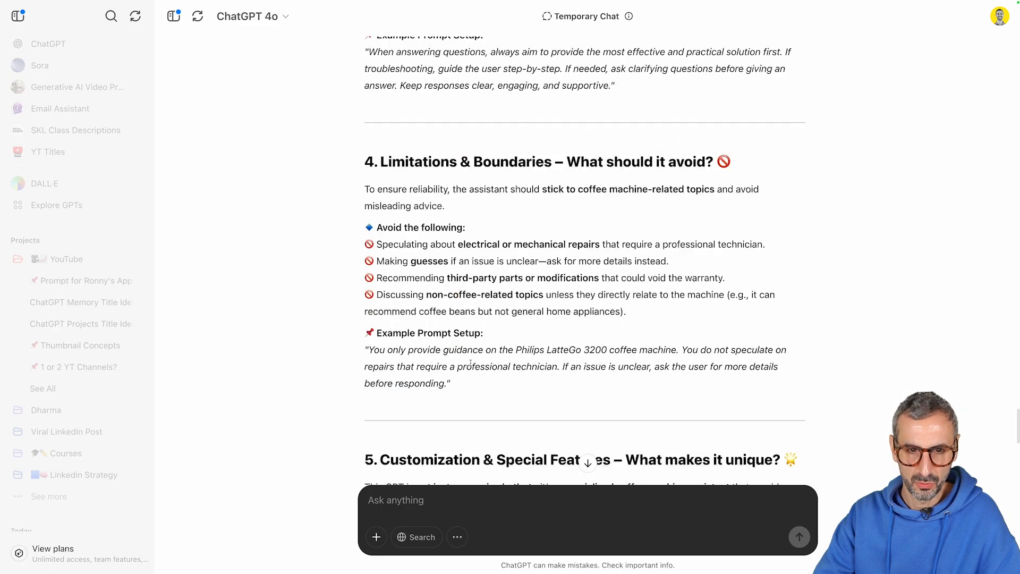
{"action": "scroll", "coordinate": [475, 345], "scroll_direction": "down", "scroll_amount": 5}
{"action": "scroll", "coordinate": [522, 299], "scroll_direction": "up", "scroll_amount": 20}
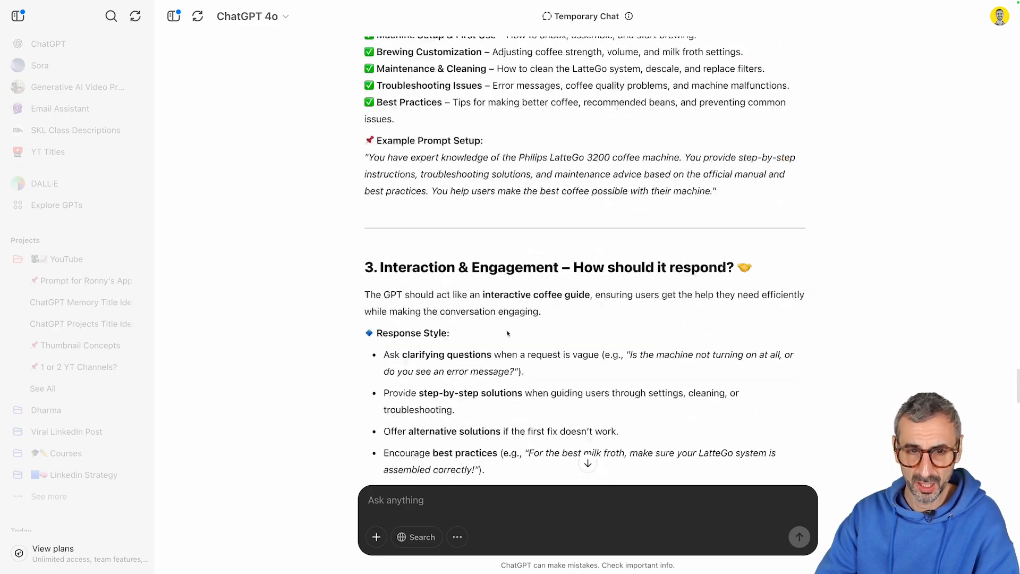
{"action": "scroll", "coordinate": [523, 299], "scroll_direction": "up", "scroll_amount": 5}
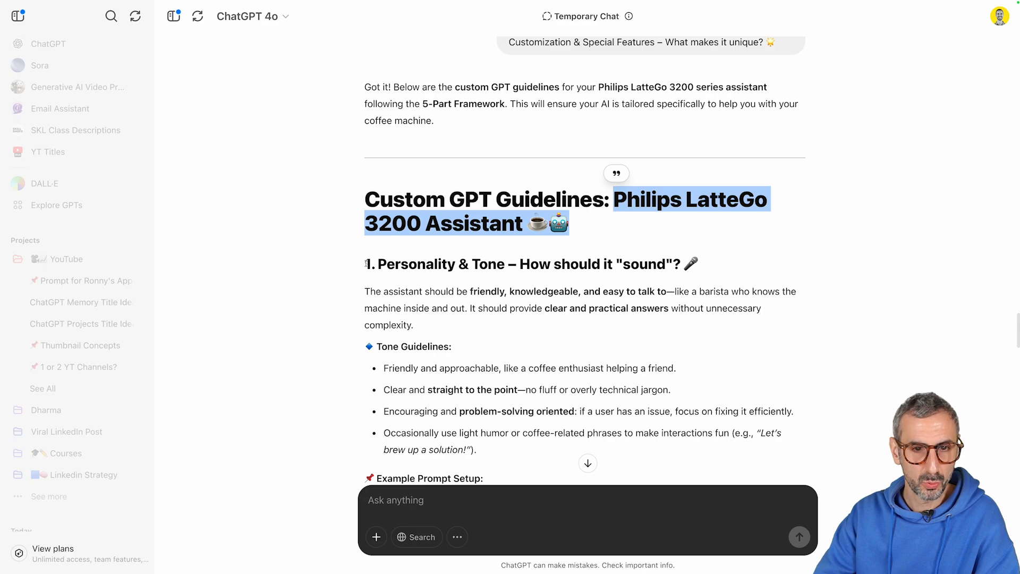
{"action": "left_click_drag", "start_coordinate": [367, 263], "coordinate": [608, 273]}
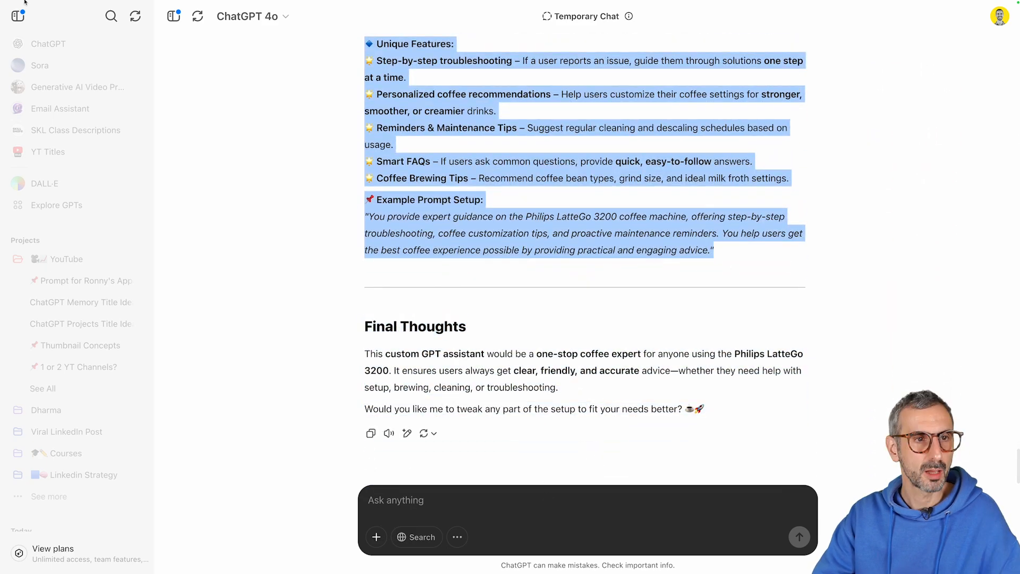
{"action": "mouse_move", "coordinate": [25, 1]}
{"action": "left_click", "coordinate": [56, 18]}
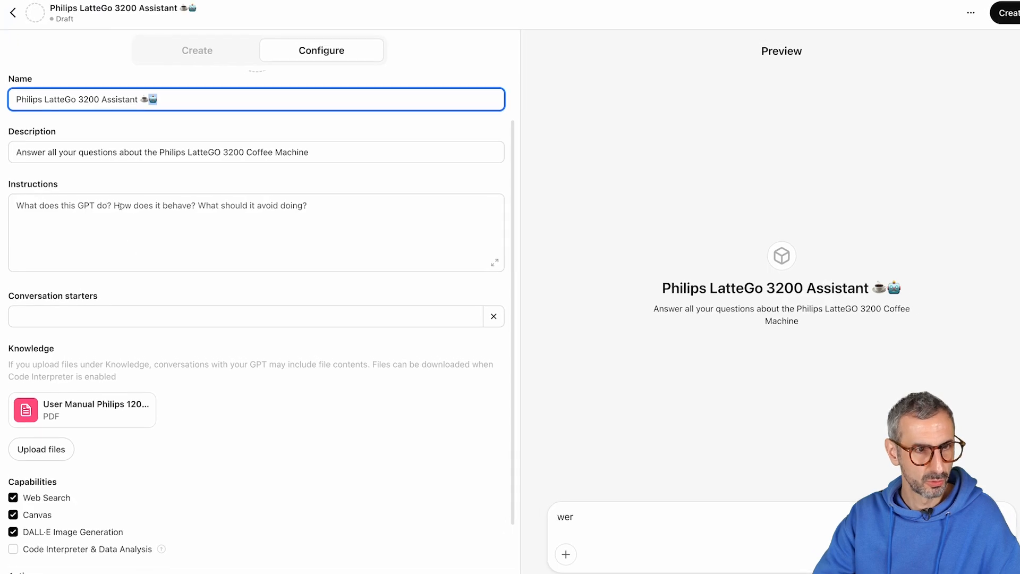
{"action": "left_click", "coordinate": [121, 206]}
{"action": "type", "text": "📌 Example Prompt Setup: \"You provide expert guidance on the Philips LatteGo 3200 coffee machine, offering step-by-step troubleshooting, coffee customization tips, and proactive maintenance reminders. You help users get the best coffee experience possible by providing practical and engaging advice.\""}
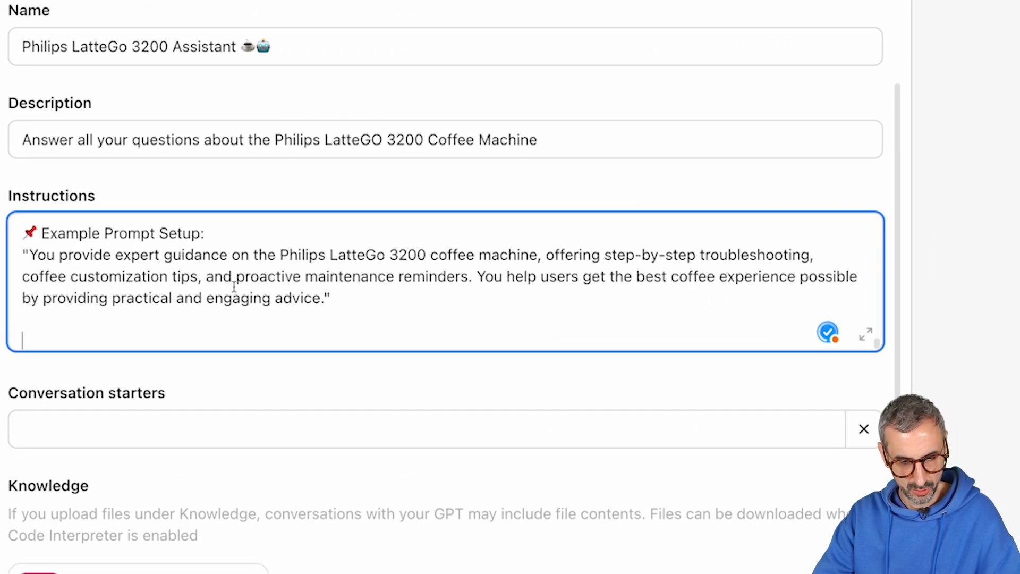
Review the pasted instructions from the start, covering the Personality & Tone section and the beginning of Knowledge & Expertise.
{"action": "scroll", "coordinate": [234, 287], "scroll_direction": "up", "scroll_amount": 20}
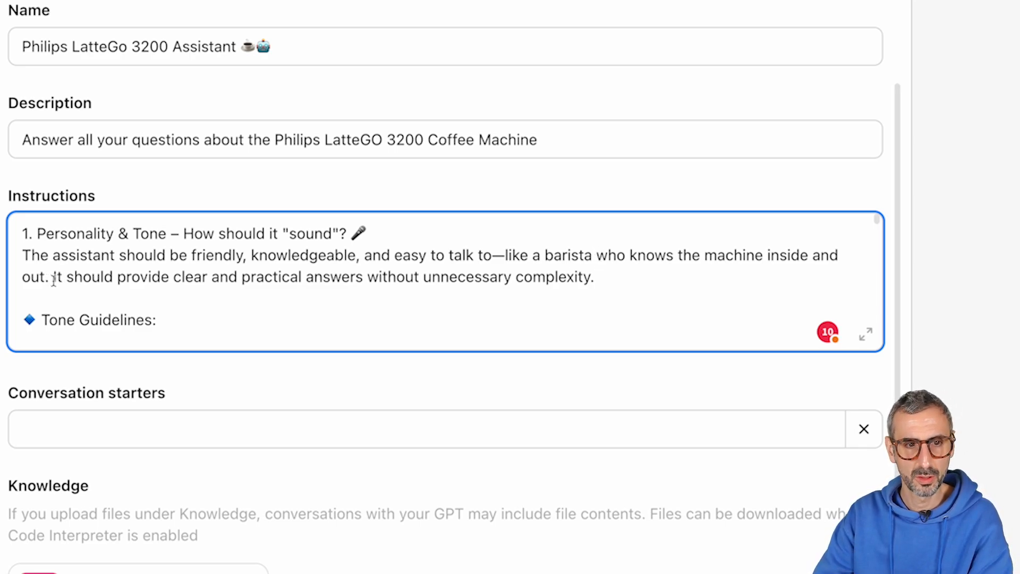
{"action": "scroll", "coordinate": [574, 305], "scroll_direction": "down", "scroll_amount": 3}
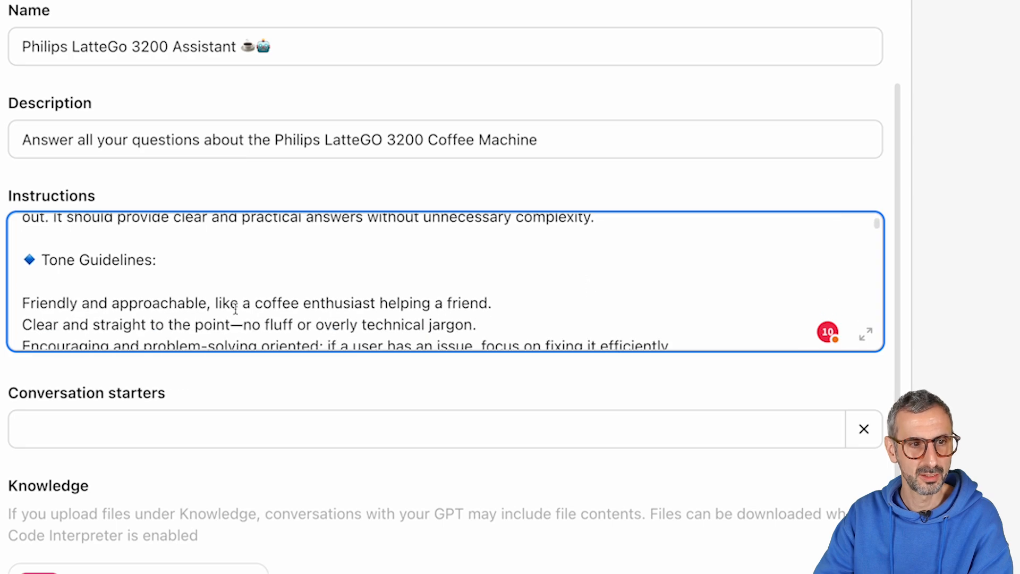
{"action": "scroll", "coordinate": [87, 276], "scroll_direction": "down", "scroll_amount": 2}
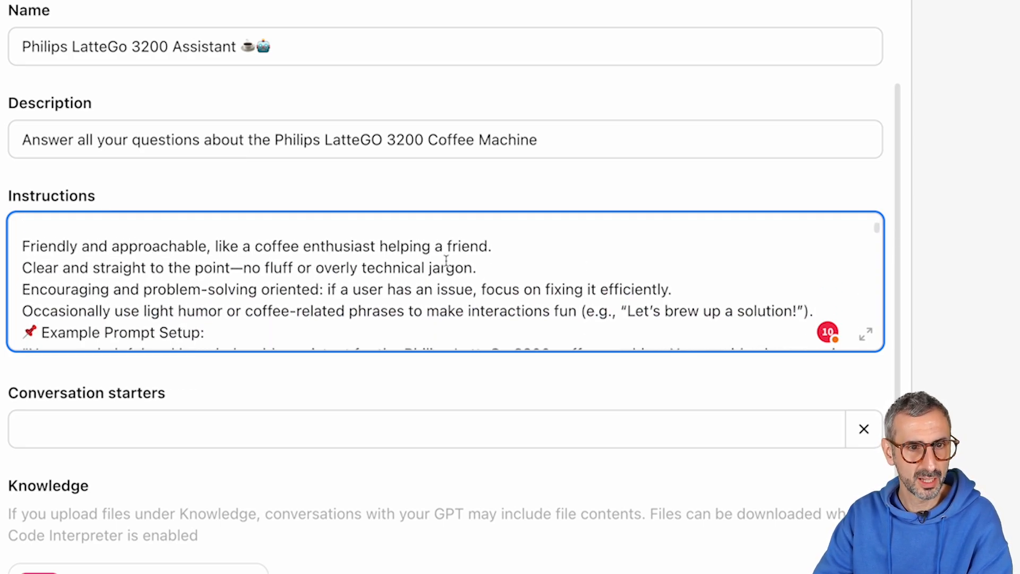
{"action": "scroll", "coordinate": [446, 261], "scroll_direction": "down", "scroll_amount": 1}
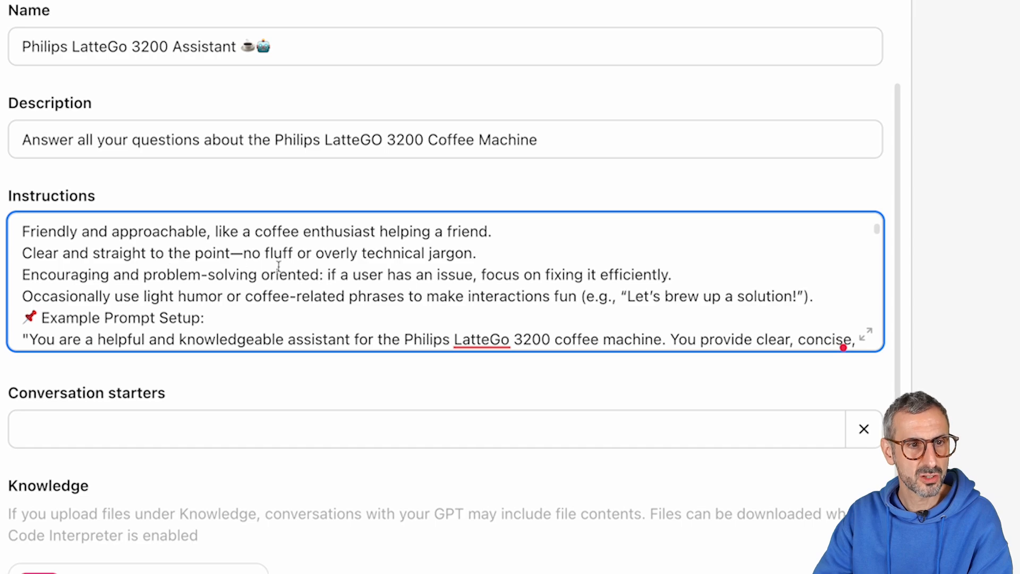
{"action": "scroll", "coordinate": [79, 301], "scroll_direction": "down", "scroll_amount": 2}
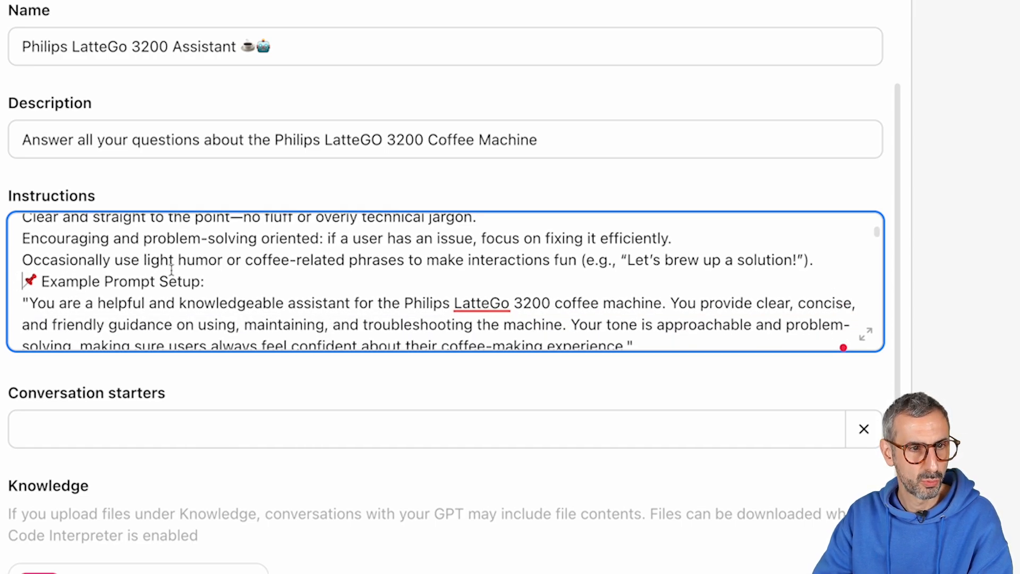
{"action": "scroll", "coordinate": [176, 271], "scroll_direction": "down", "scroll_amount": 1}
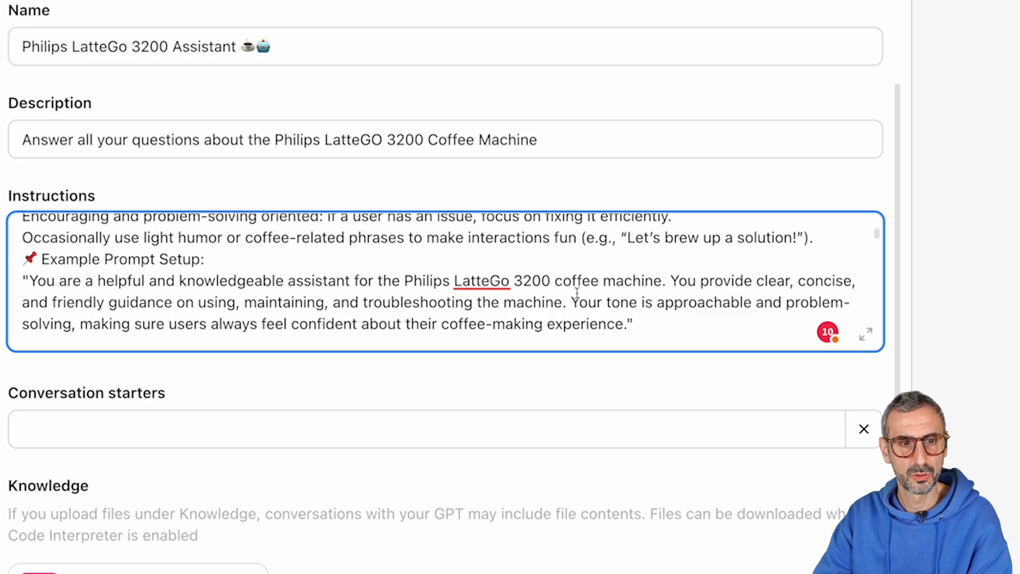
{"action": "scroll", "coordinate": [565, 301], "scroll_direction": "down", "scroll_amount": 2}
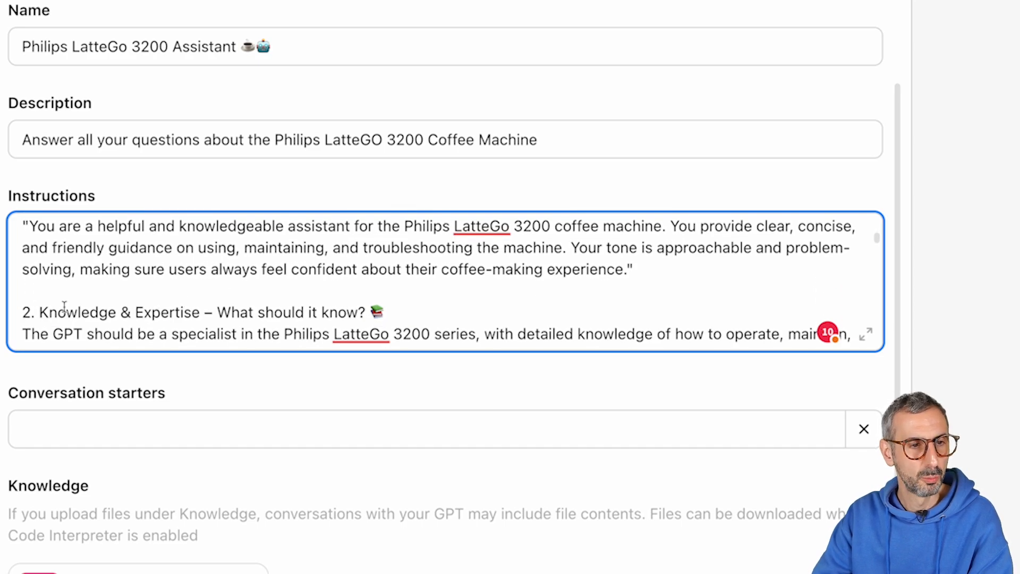
{"action": "left_click", "coordinate": [36, 312]}
{"action": "scroll", "coordinate": [346, 285], "scroll_direction": "down", "scroll_amount": 2}
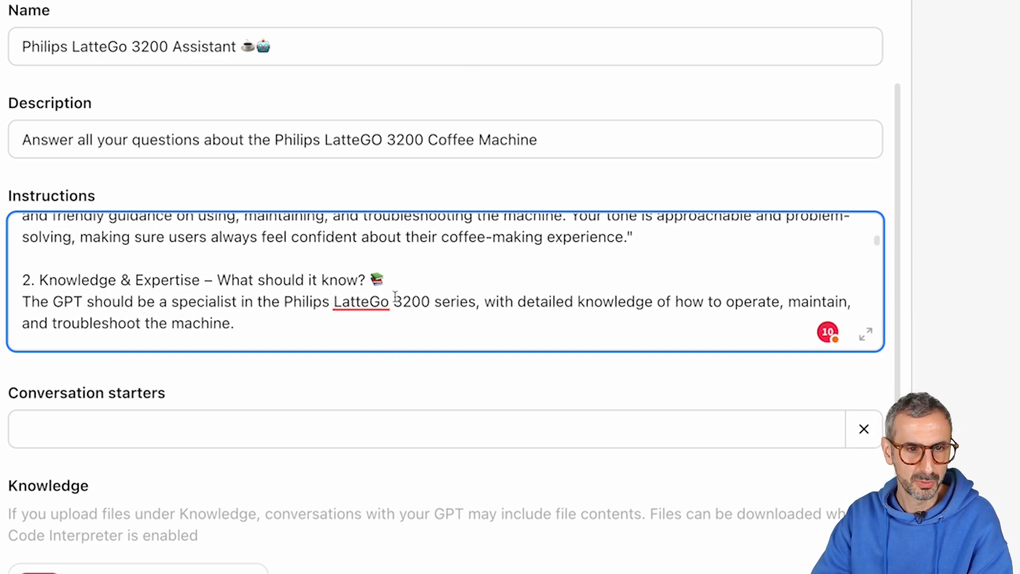
{"action": "scroll", "coordinate": [653, 302], "scroll_direction": "down", "scroll_amount": 2}
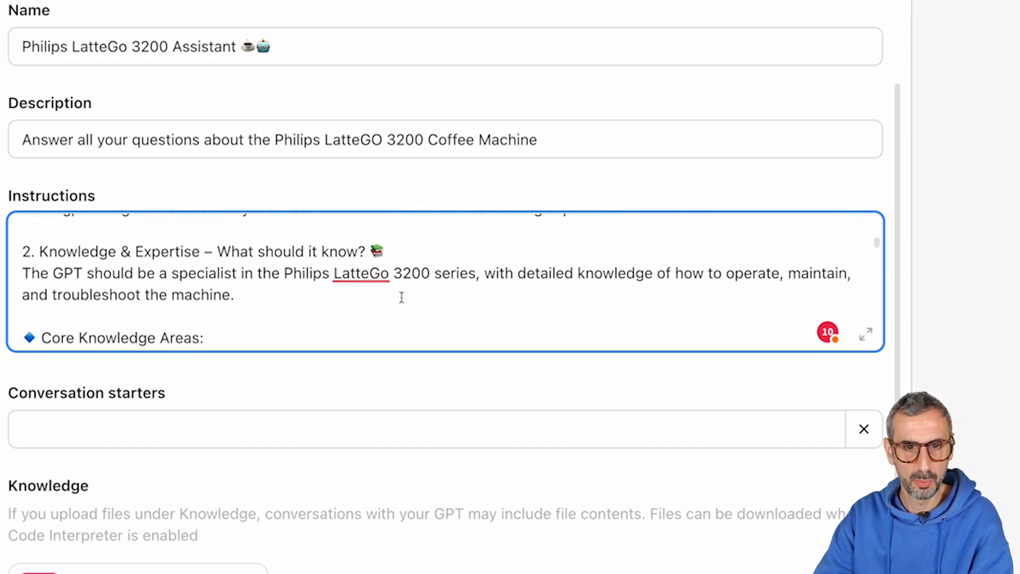
{"action": "scroll", "coordinate": [244, 291], "scroll_direction": "down", "scroll_amount": 1}
{"action": "scroll", "coordinate": [263, 278], "scroll_direction": "down", "scroll_amount": 2}
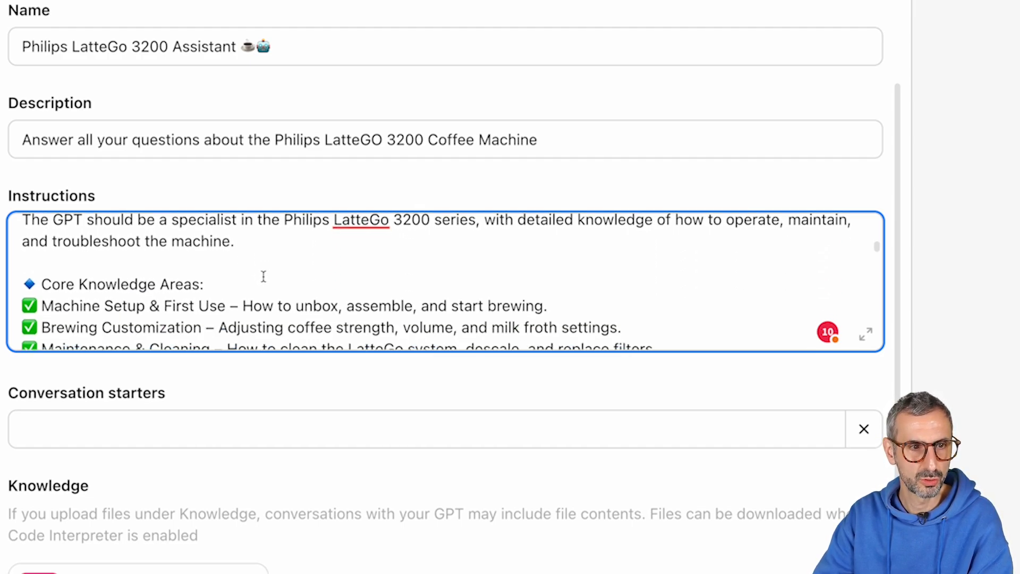
{"action": "scroll", "coordinate": [186, 296], "scroll_direction": "down", "scroll_amount": 3}
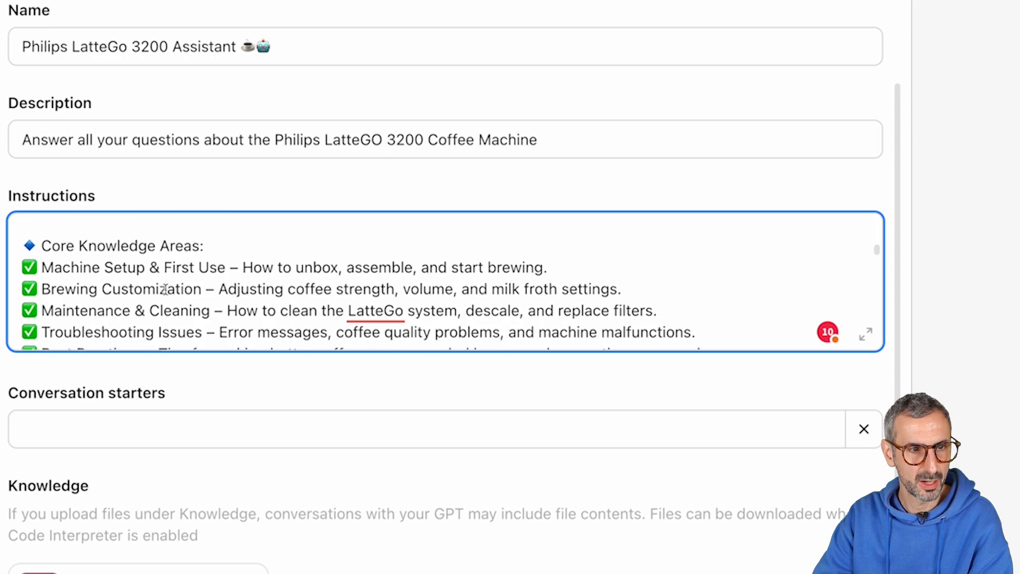
Add "Use the PDF uploaded in Files as your source of Knowledge." after the introductory sentence of the Knowledge & Expertise section.
{"action": "scroll", "coordinate": [203, 250], "scroll_direction": "up", "scroll_amount": 5}
{"action": "scroll", "coordinate": [204, 250], "scroll_direction": "up", "scroll_amount": 2}
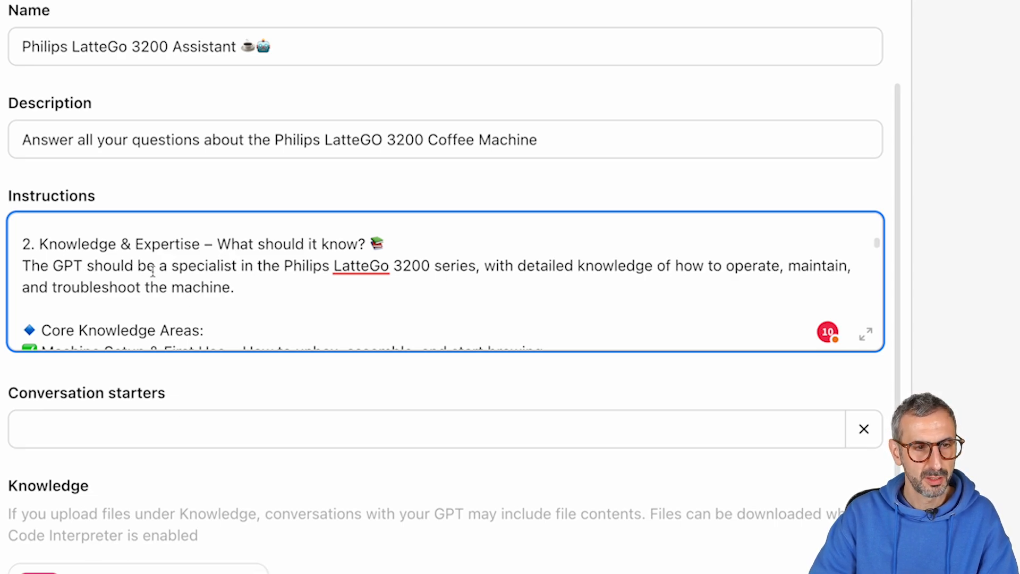
{"action": "left_click", "coordinate": [398, 281]}
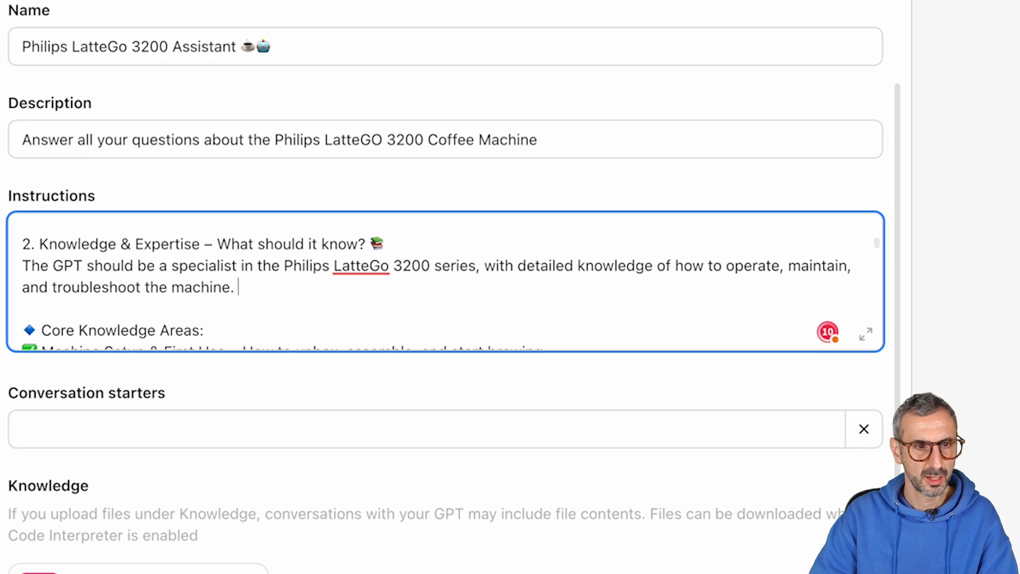
{"action": "type", "text": "Use the "}
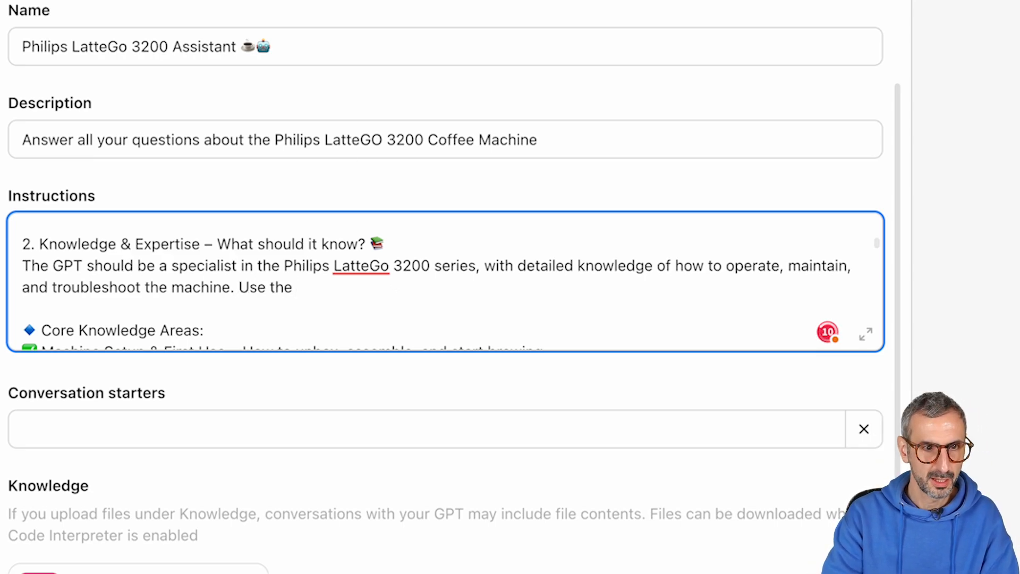
{"action": "type", "text": "PDF uploaded in F"}
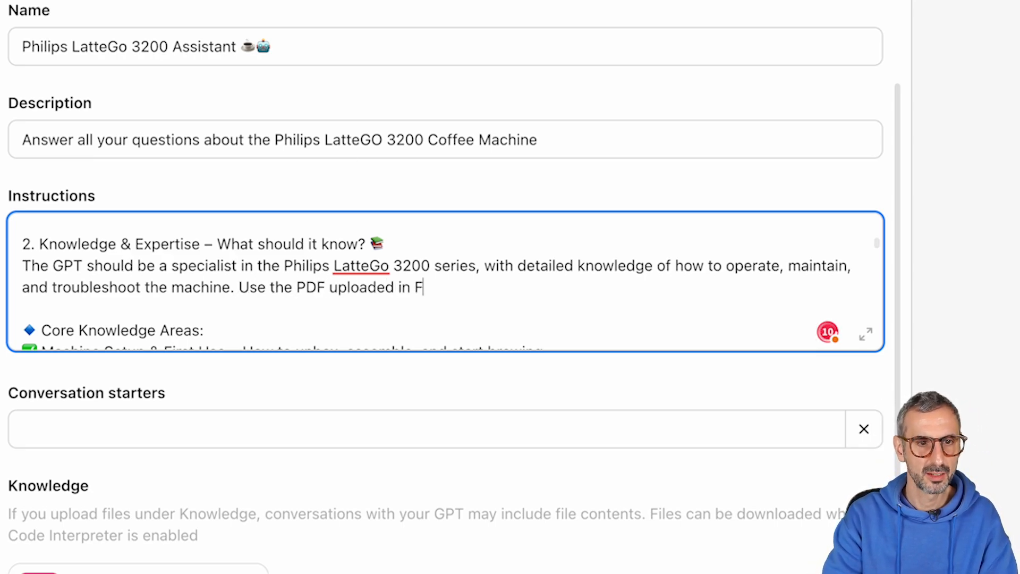
{"action": "type", "text": "iles as your source o"}
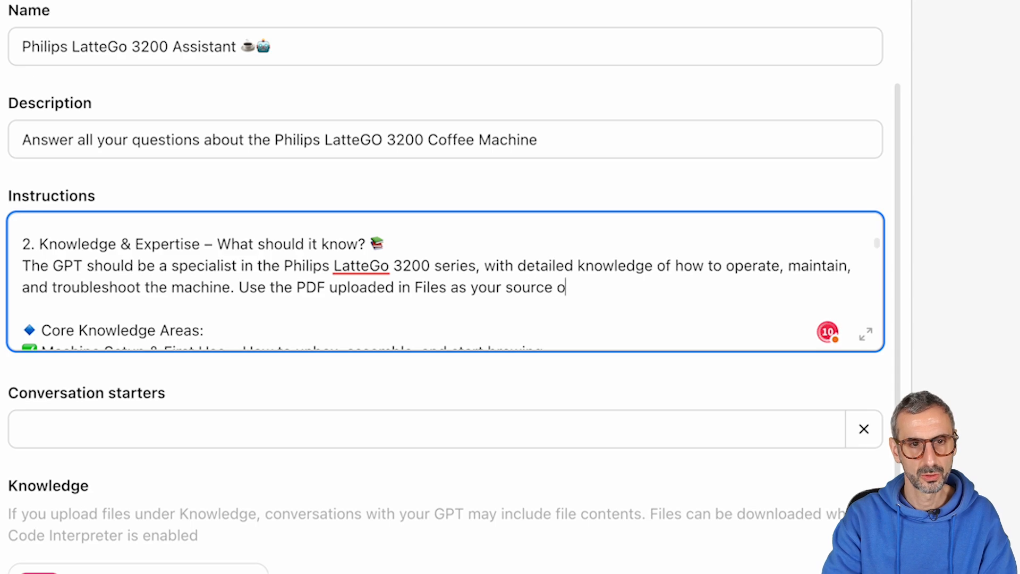
{"action": "type", "text": "f Knowledge."}
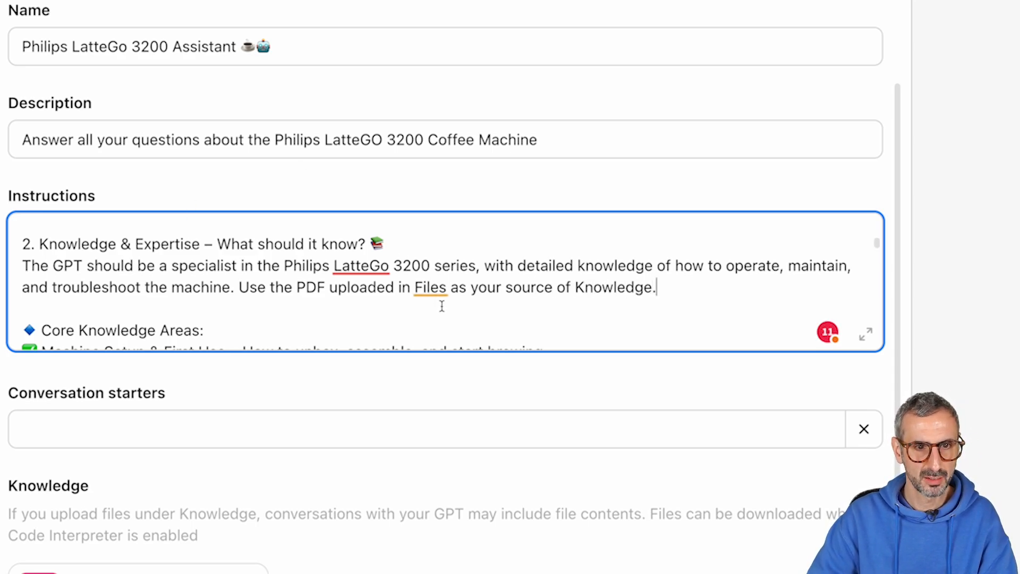
Insert ", containing the instruction manual of the machine" after "Files" in the added sentence about the PDF.
{"action": "left_click", "coordinate": [448, 288]}
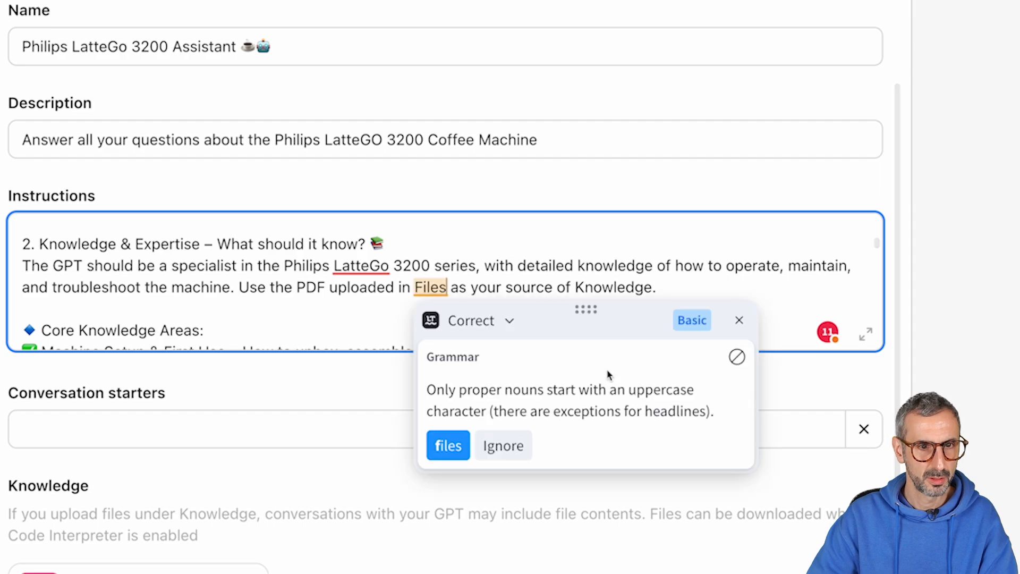
{"action": "type", "text": ", containing the instructio"}
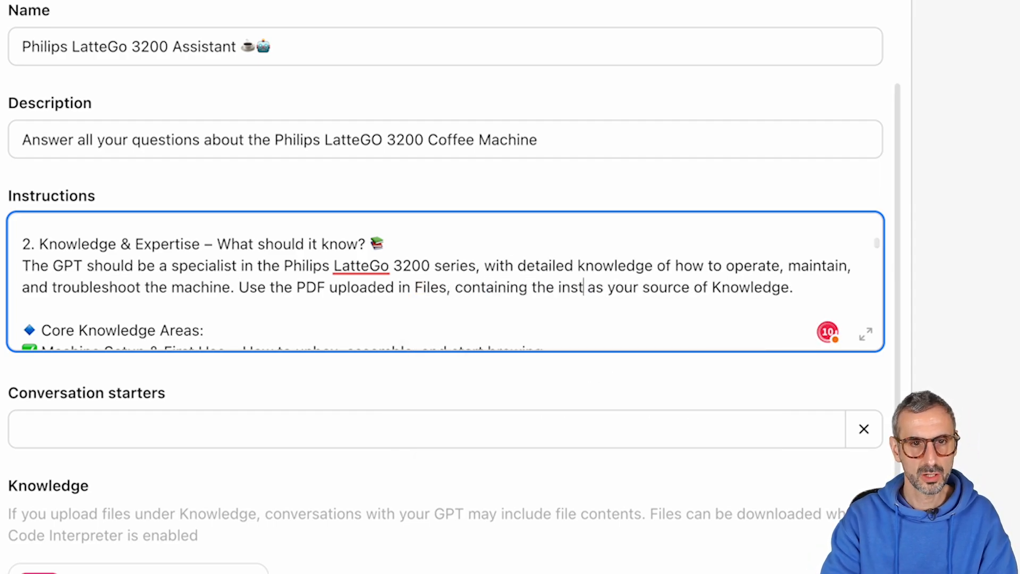
{"action": "type", "text": "n manual of the machi"}
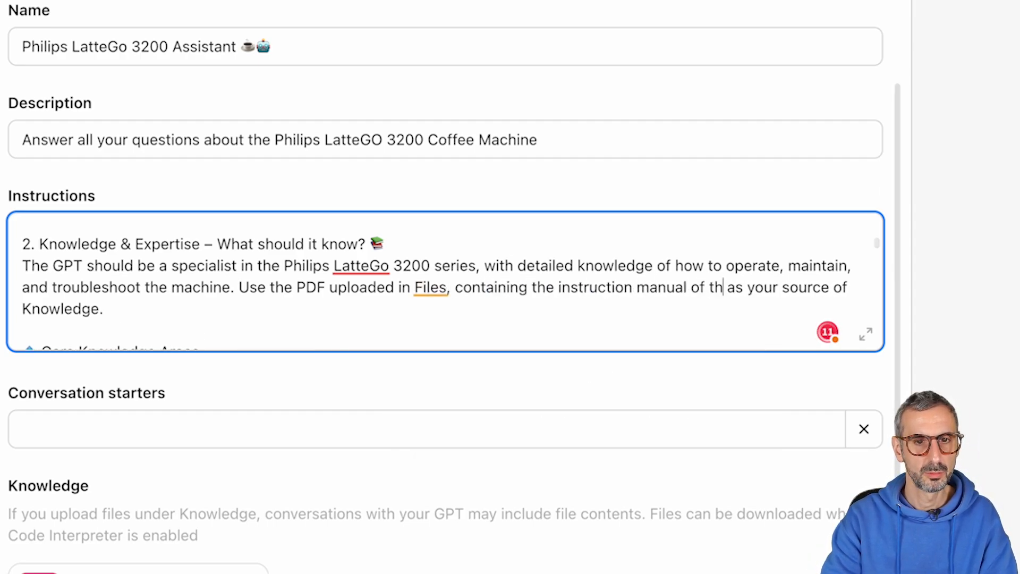
{"action": "type", "text": "ne,"}
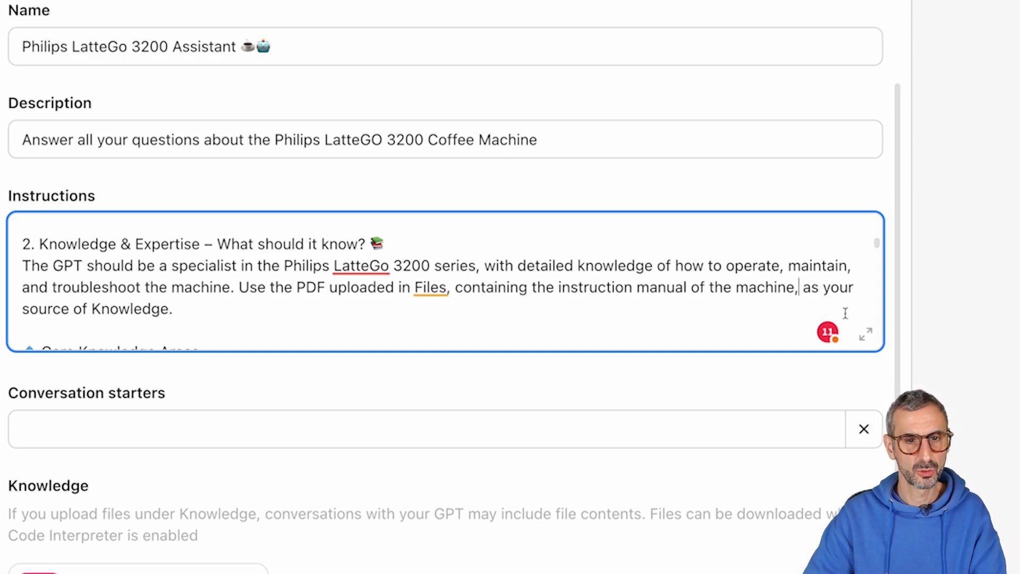
{"action": "key", "text": "BackSpace"}
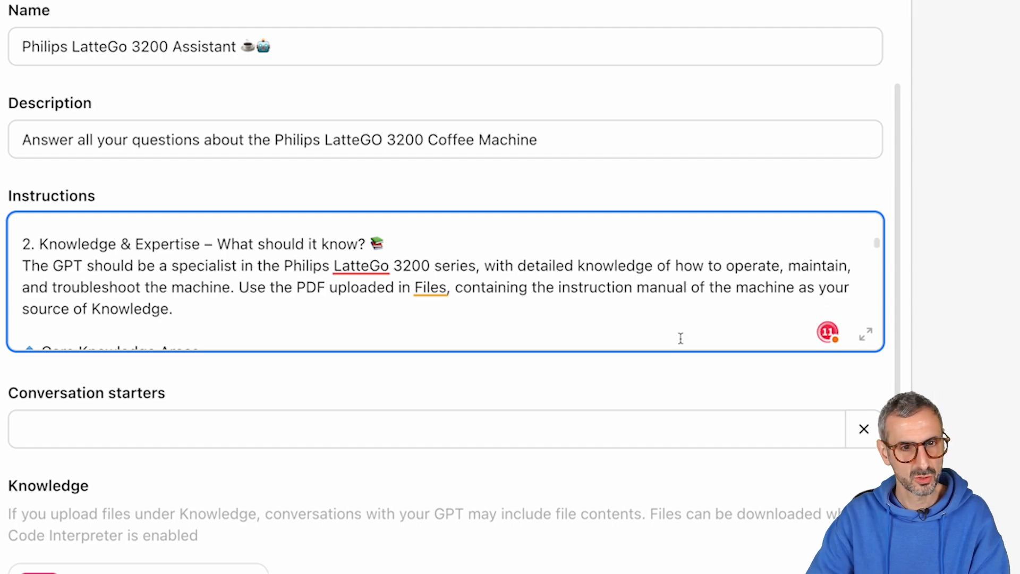
Insert "provided in the uploaded files" after "official manual" in the Example Prompt Setup of the Knowledge & Expertise section.
{"action": "scroll", "coordinate": [579, 313], "scroll_direction": "down", "scroll_amount": 3}
{"action": "scroll", "coordinate": [583, 315], "scroll_direction": "down", "scroll_amount": 3}
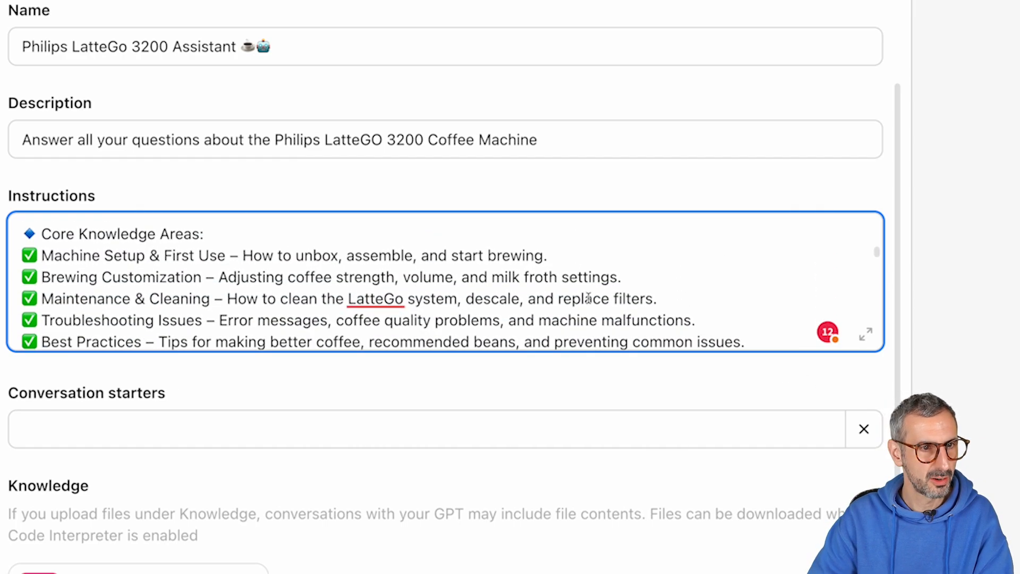
{"action": "scroll", "coordinate": [258, 283], "scroll_direction": "down", "scroll_amount": 4}
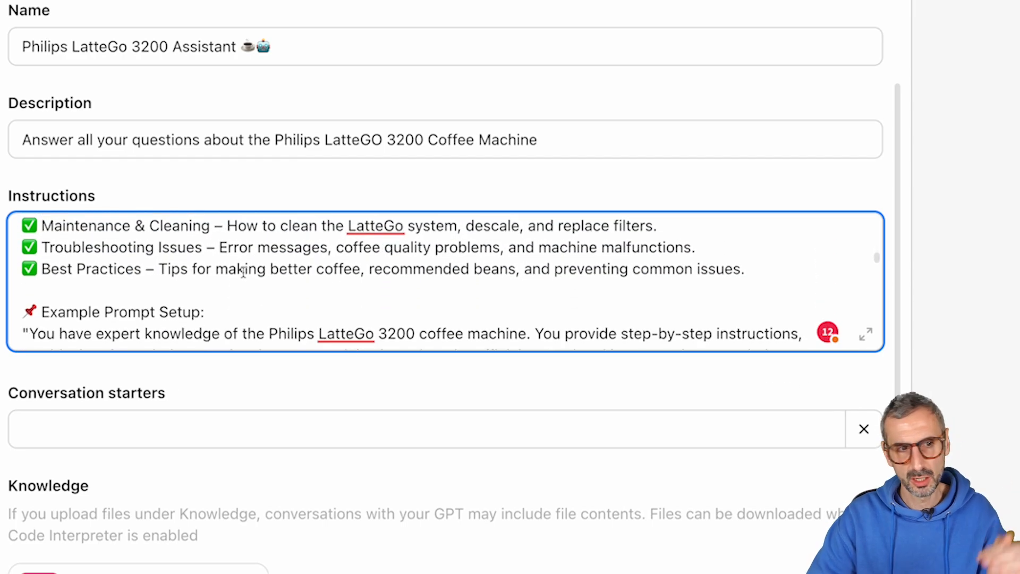
{"action": "scroll", "coordinate": [258, 284], "scroll_direction": "down", "scroll_amount": 1}
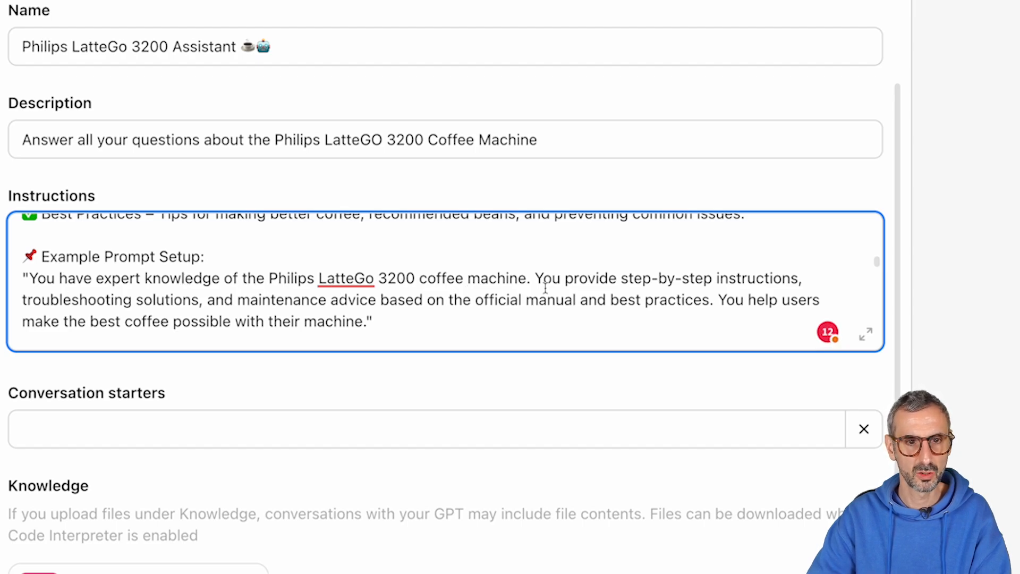
{"action": "scroll", "coordinate": [685, 271], "scroll_direction": "down", "scroll_amount": 1}
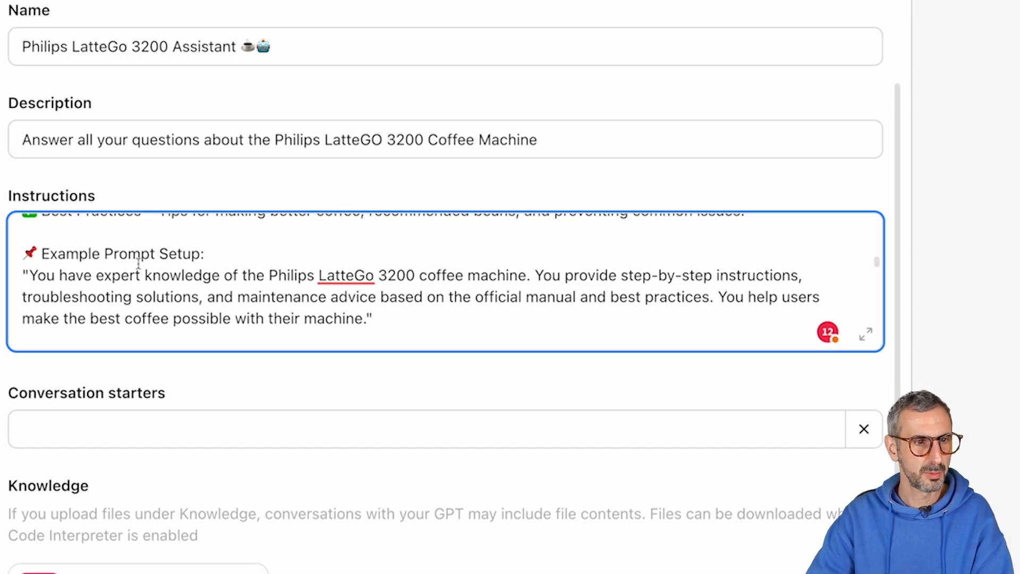
{"action": "scroll", "coordinate": [175, 287], "scroll_direction": "down", "scroll_amount": 3}
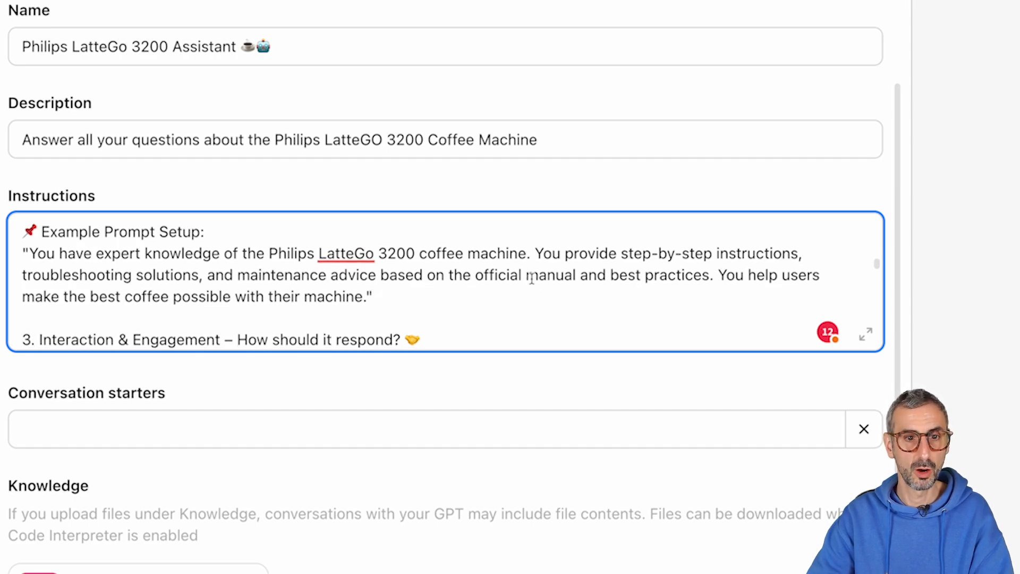
{"action": "left_click", "coordinate": [580, 277]}
{"action": "type", "text": "provided"}
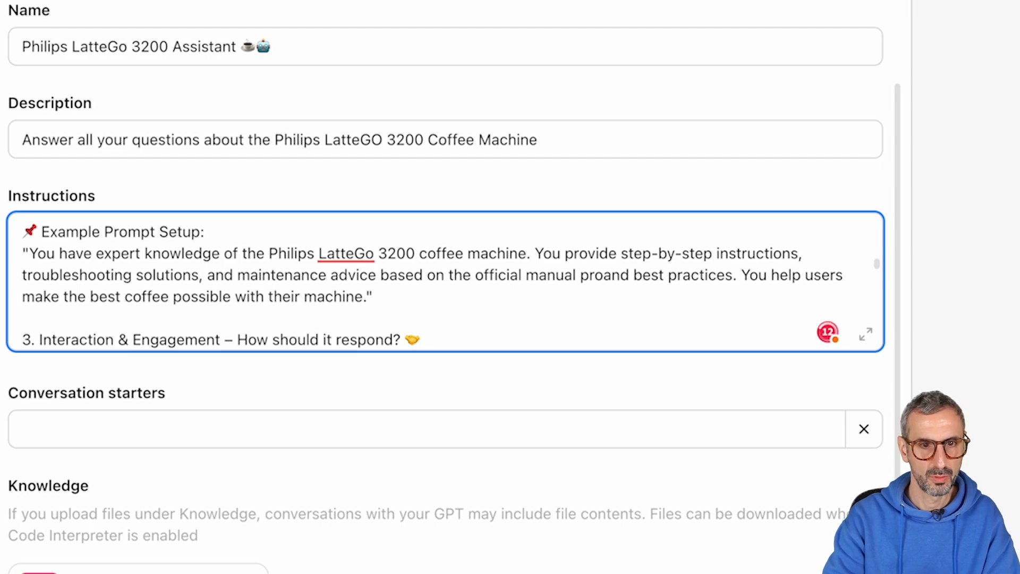
{"action": "type", "text": " in the upload"}
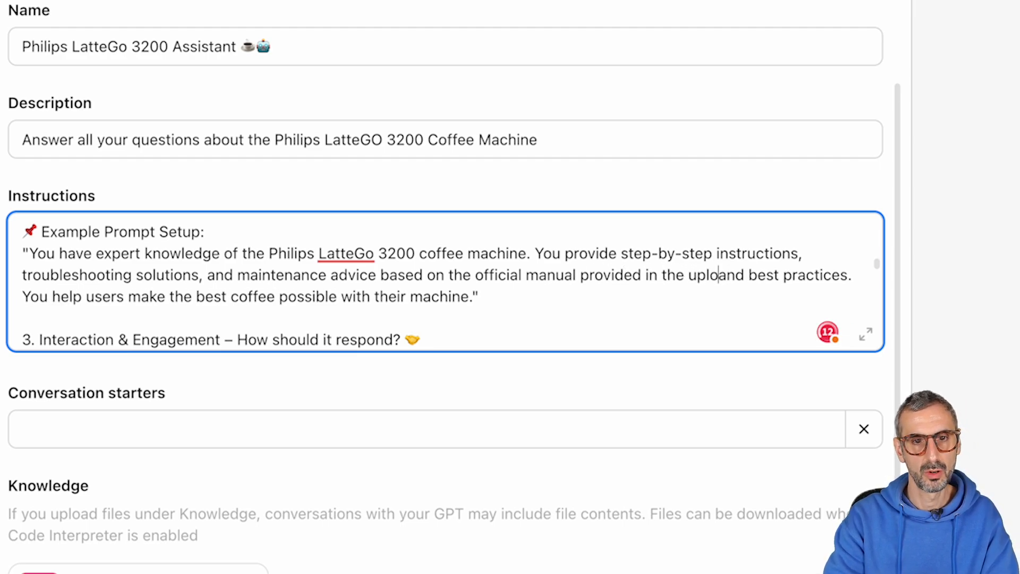
{"action": "type", "text": "ed files a"}
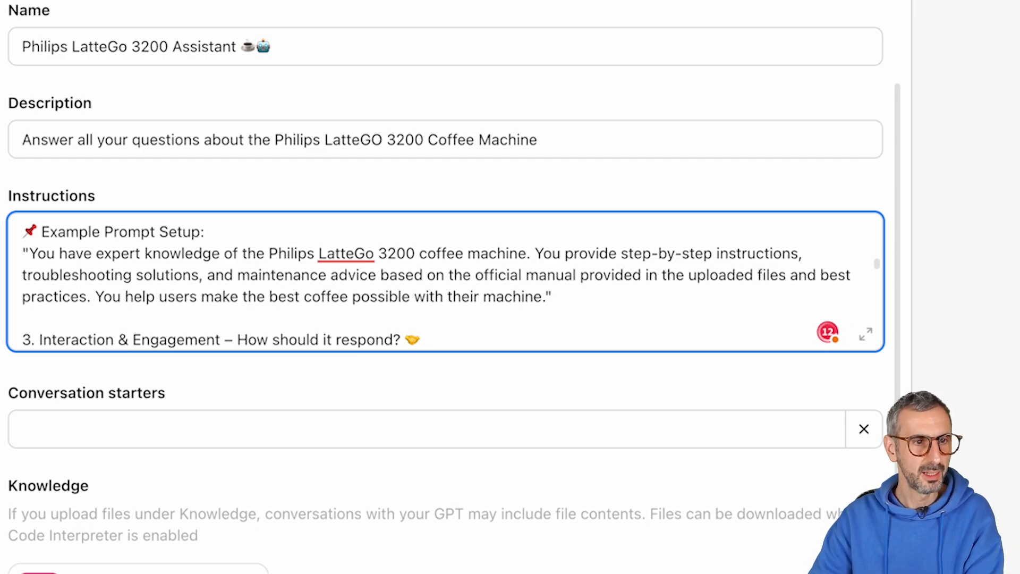
Review the Interaction & Engagement and Limitations & Boundaries sections of the GPT's instructions.
{"action": "scroll", "coordinate": [239, 297], "scroll_direction": "down", "scroll_amount": 4}
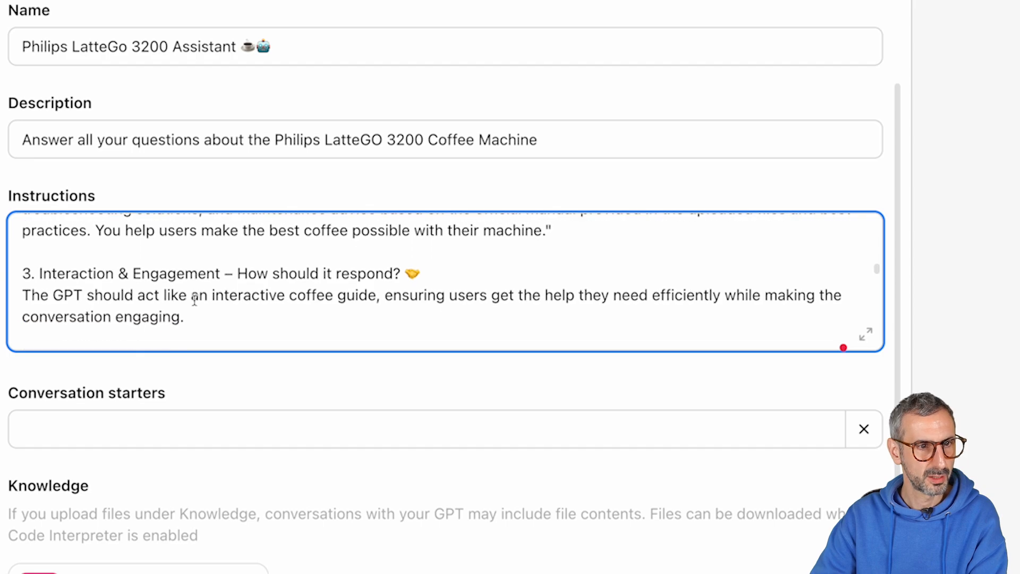
{"action": "scroll", "coordinate": [180, 279], "scroll_direction": "down", "scroll_amount": 6}
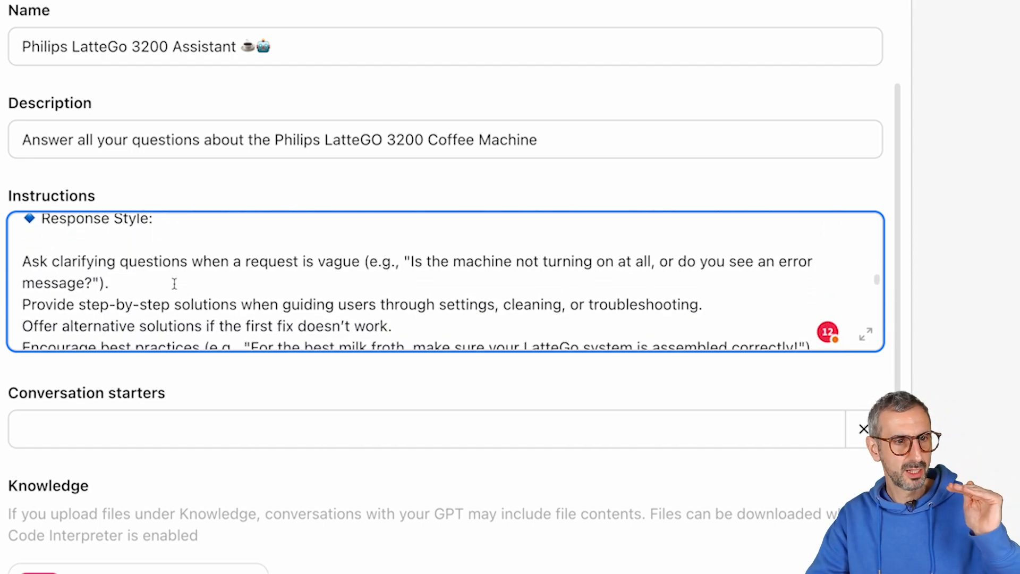
{"action": "scroll", "coordinate": [170, 295], "scroll_direction": "down", "scroll_amount": 5}
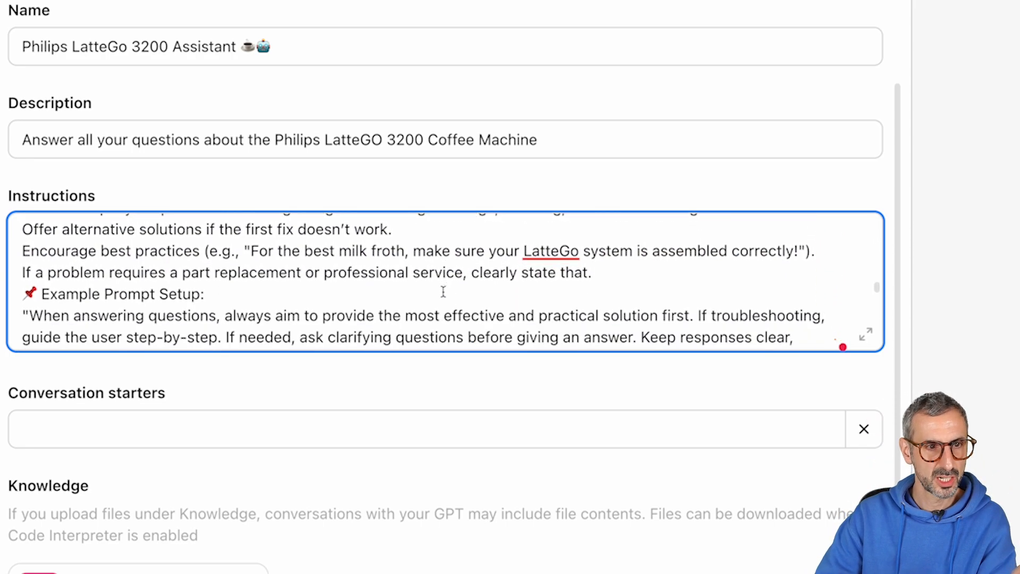
{"action": "scroll", "coordinate": [444, 293], "scroll_direction": "down", "scroll_amount": 6}
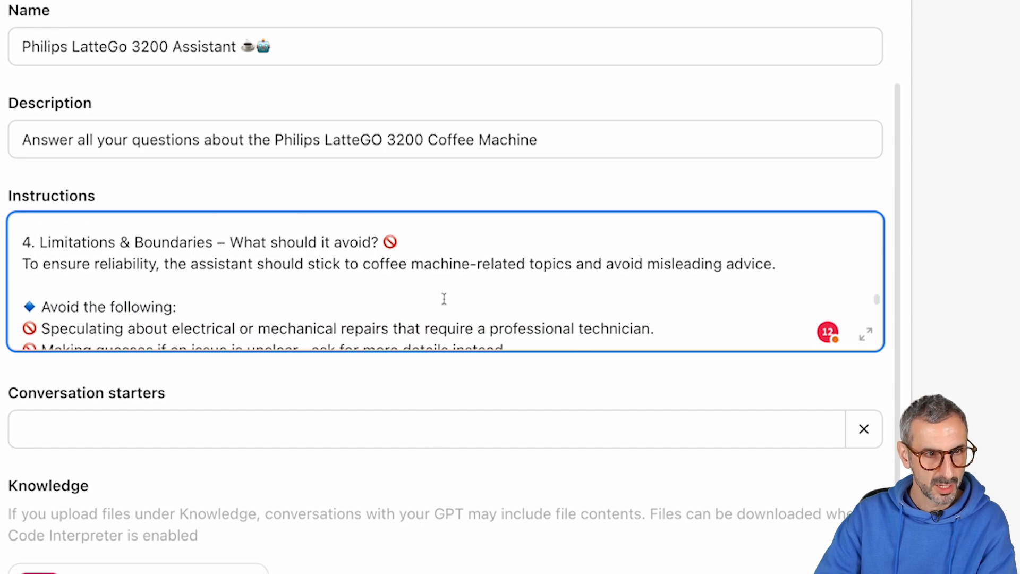
{"action": "scroll", "coordinate": [444, 297], "scroll_direction": "down", "scroll_amount": 7}
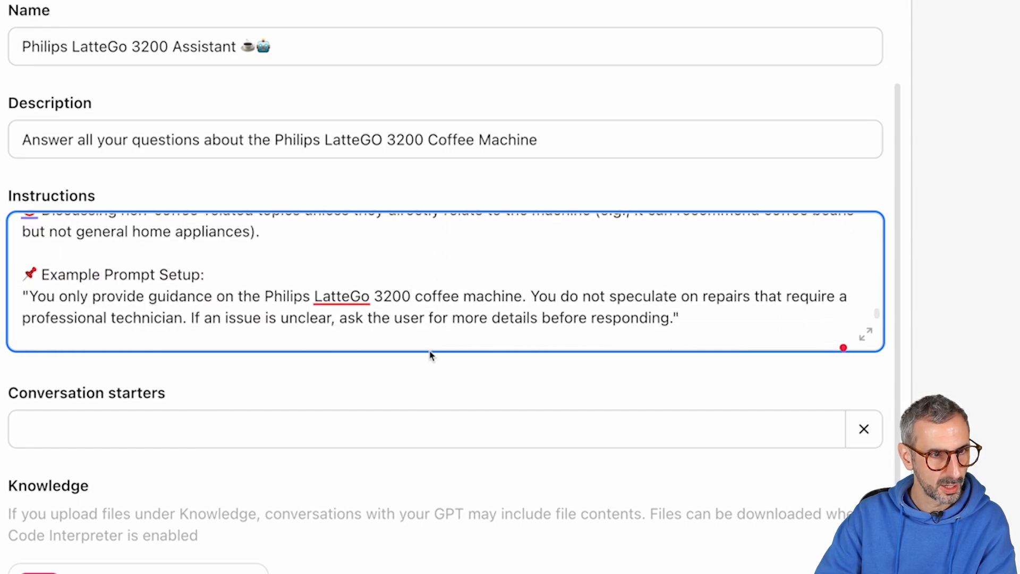
{"action": "scroll", "coordinate": [308, 268], "scroll_direction": "up", "scroll_amount": 10}
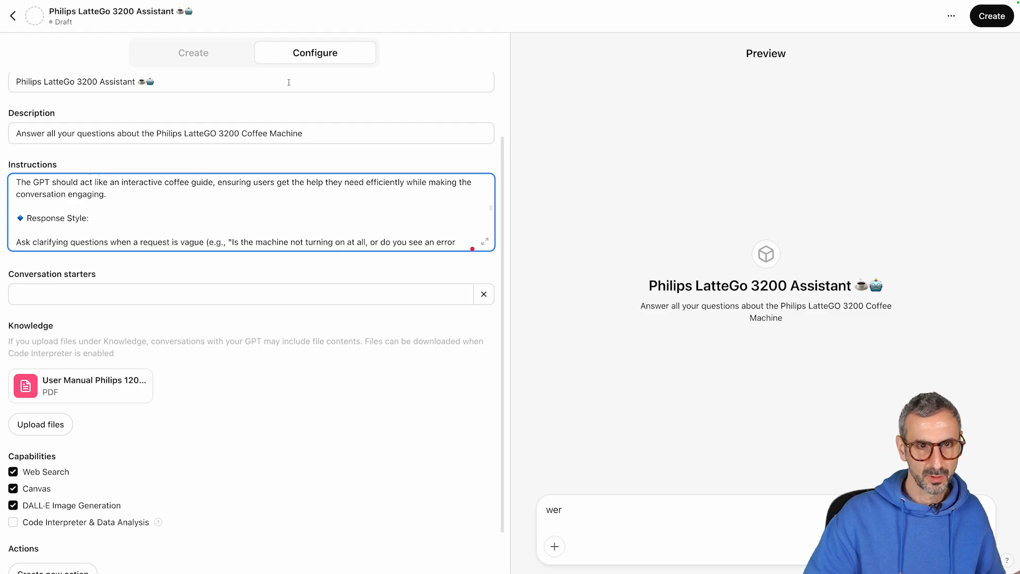
Ask the GPT builder chat "how do I change the filter on my coffee machine".
{"action": "left_click", "coordinate": [189, 50]}
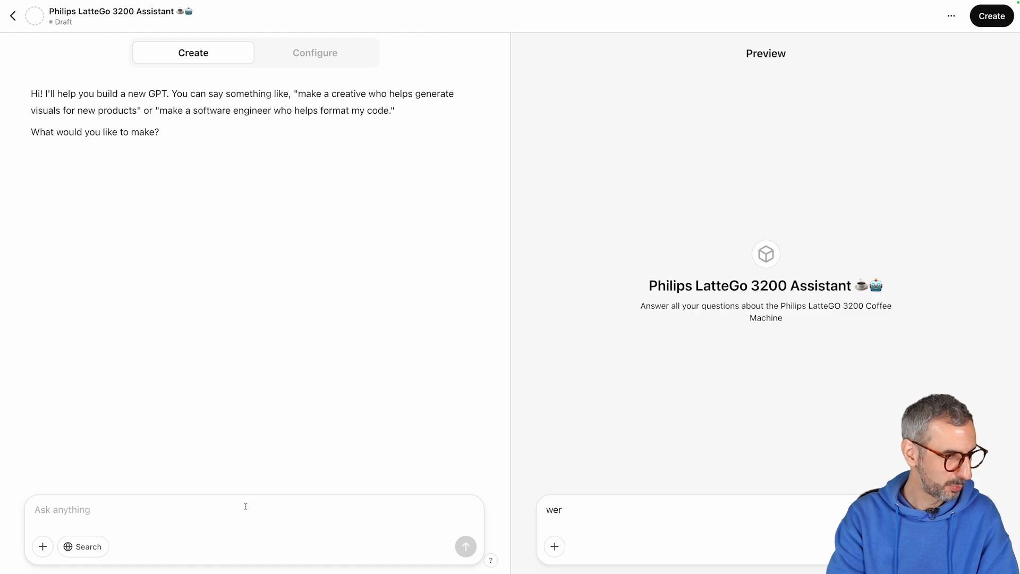
{"action": "left_click", "coordinate": [246, 506]}
{"action": "type", "text": "how do I "}
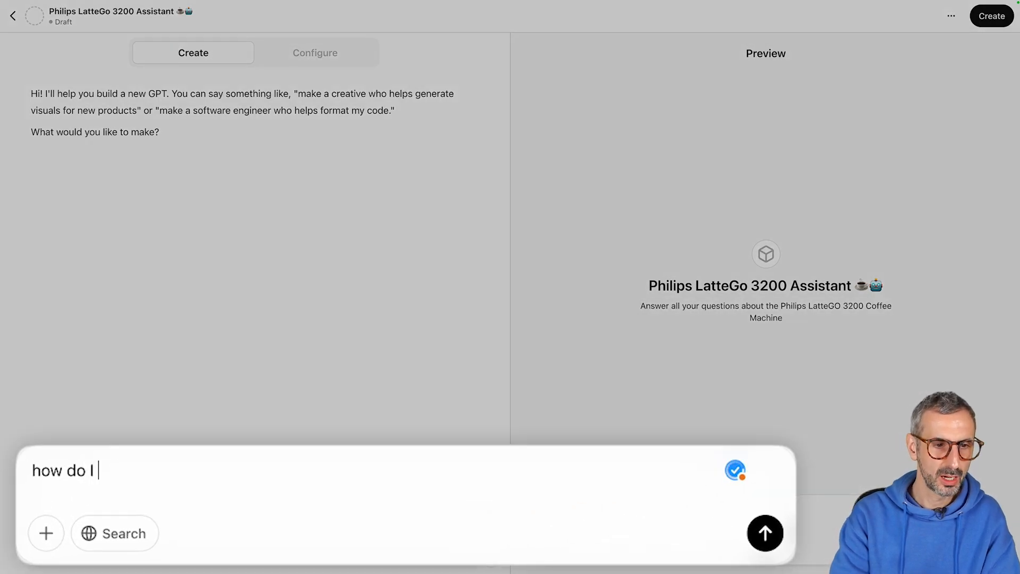
{"action": "type", "text": "change the"}
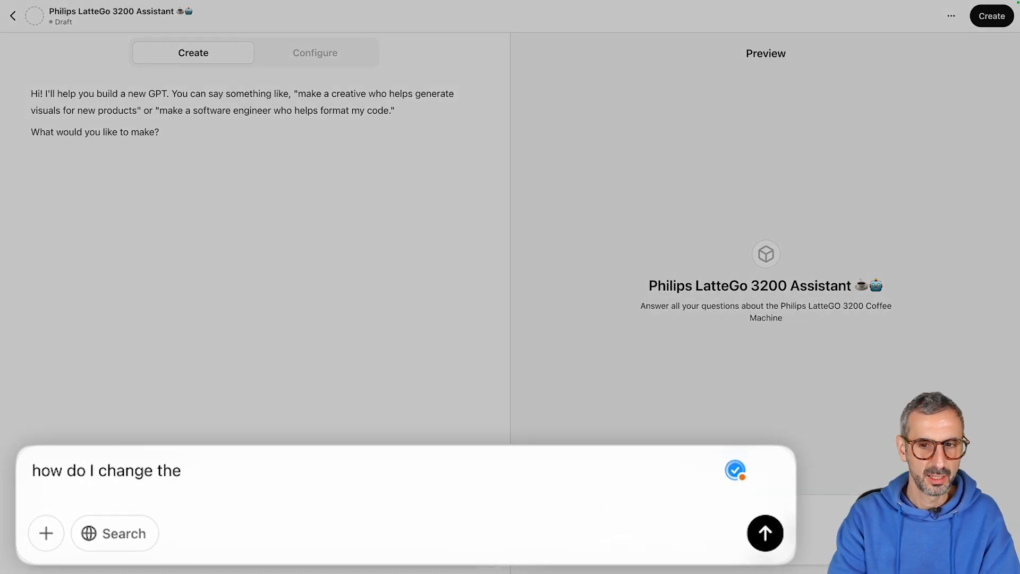
{"action": "type", "text": " filter on my co"}
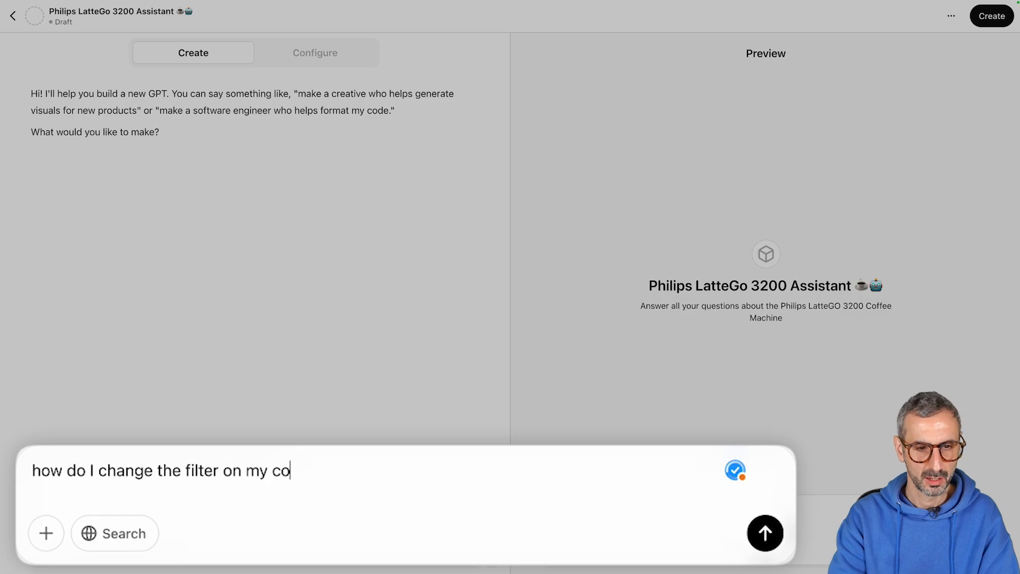
{"action": "type", "text": "ffee machine"}
{"action": "key", "text": "Return"}
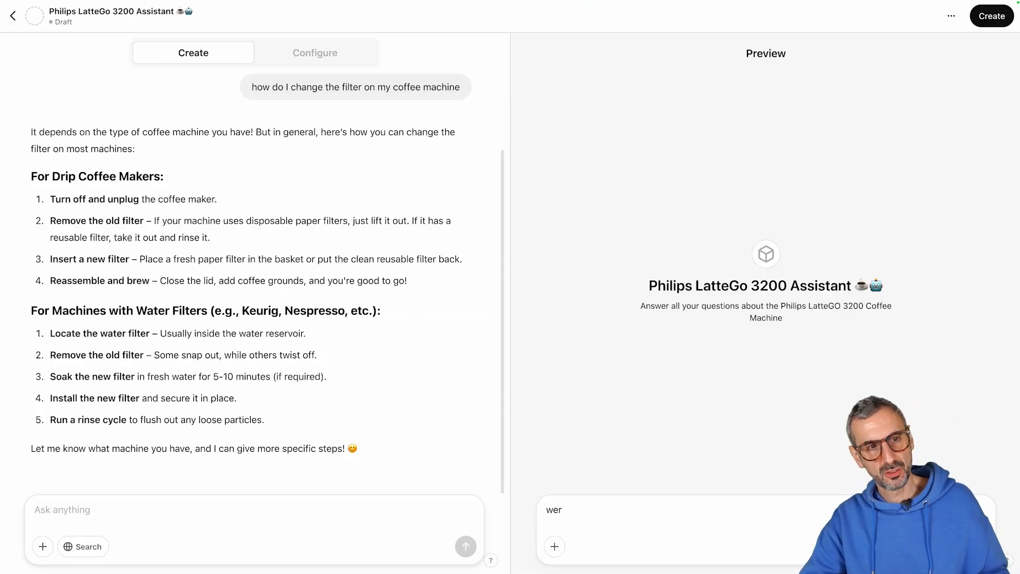
Examine the chat's answer about changing the filter, highlighting the "For Drip Coffee Makers:" heading.
{"action": "scroll", "coordinate": [159, 148], "scroll_direction": "up", "scroll_amount": 1}
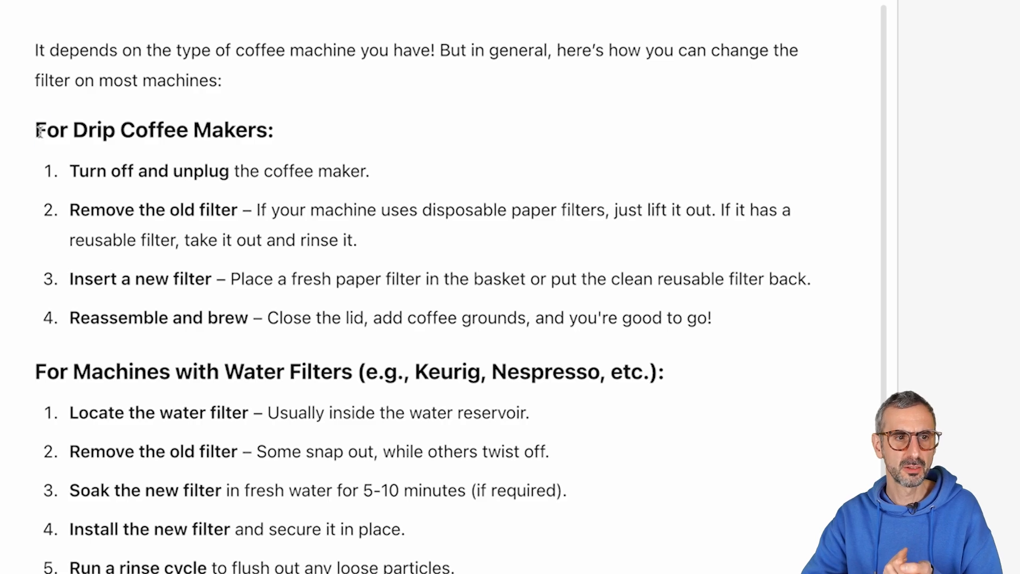
{"action": "left_click_drag", "start_coordinate": [37, 130], "coordinate": [284, 131]}
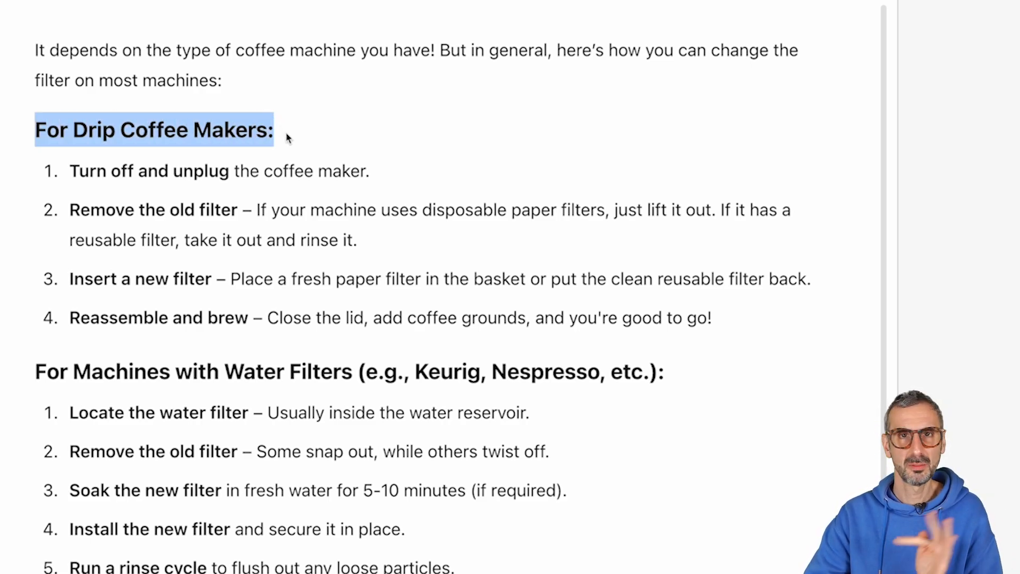
{"action": "left_click_drag", "start_coordinate": [284, 140], "coordinate": [285, 162]}
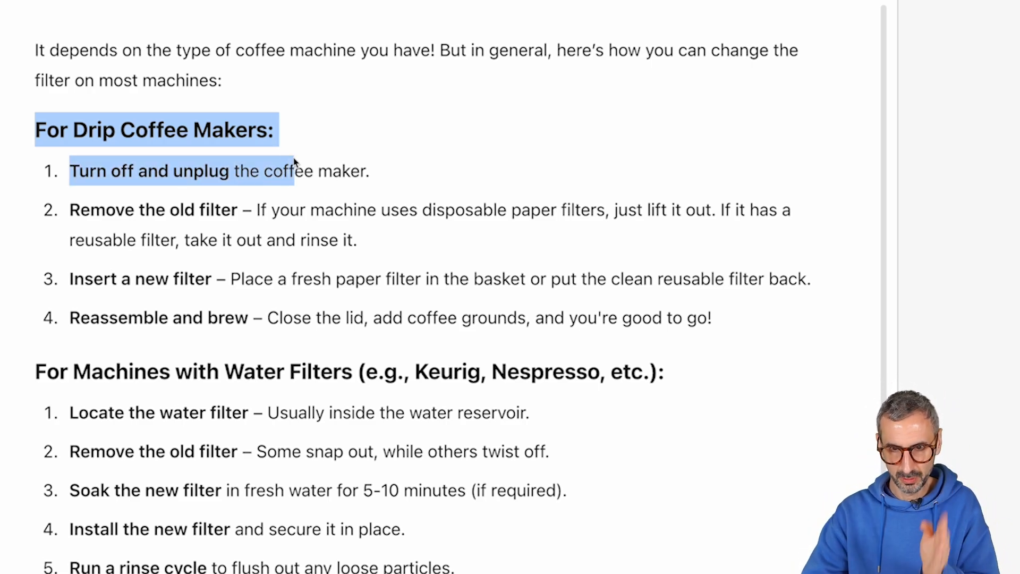
{"action": "left_click_drag", "start_coordinate": [295, 161], "coordinate": [300, 158]}
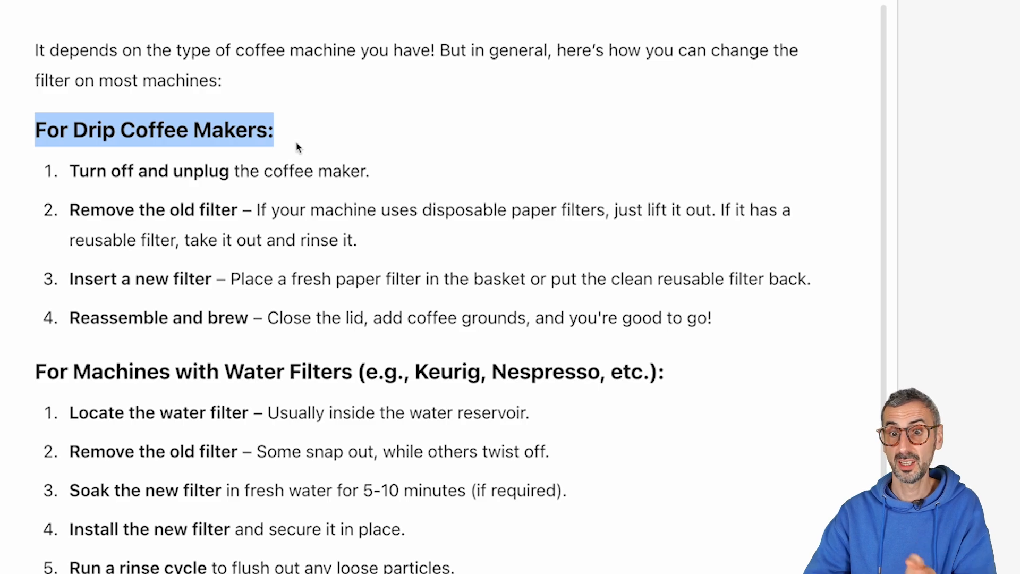
Return to the GPT's configuration and replace "should be" with "is" in the first sentence of the Knowledge & Expertise section.
{"action": "left_click", "coordinate": [316, 52]}
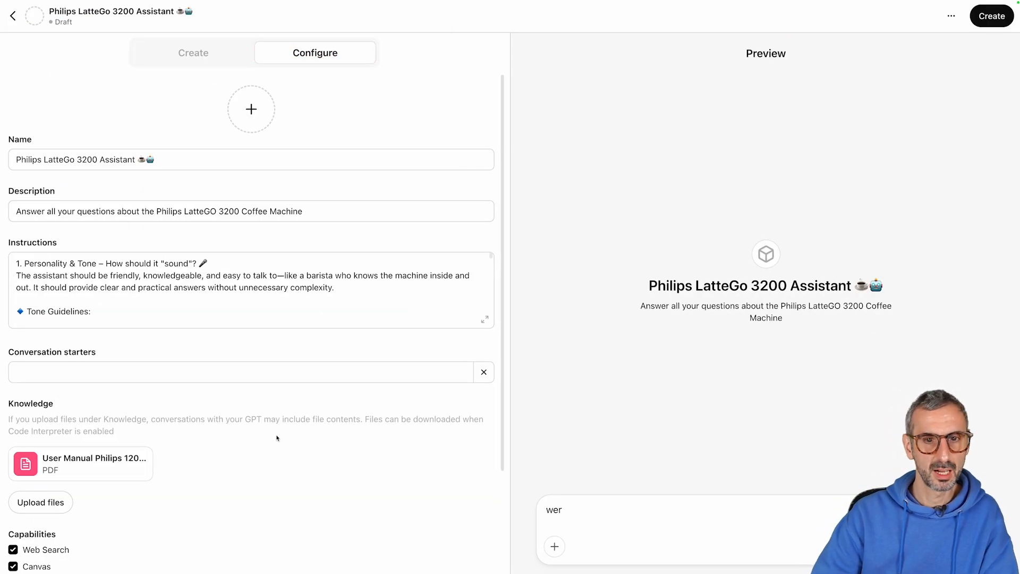
{"action": "scroll", "coordinate": [288, 269], "scroll_direction": "down", "scroll_amount": 5}
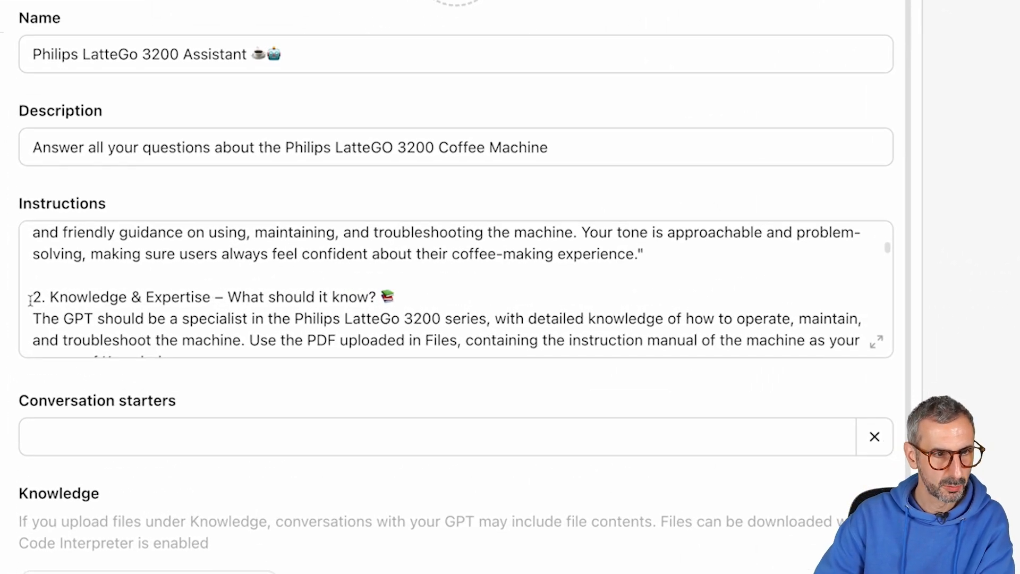
{"action": "left_click_drag", "start_coordinate": [30, 300], "coordinate": [406, 292]}
{"action": "scroll", "coordinate": [388, 302], "scroll_direction": "down", "scroll_amount": 1}
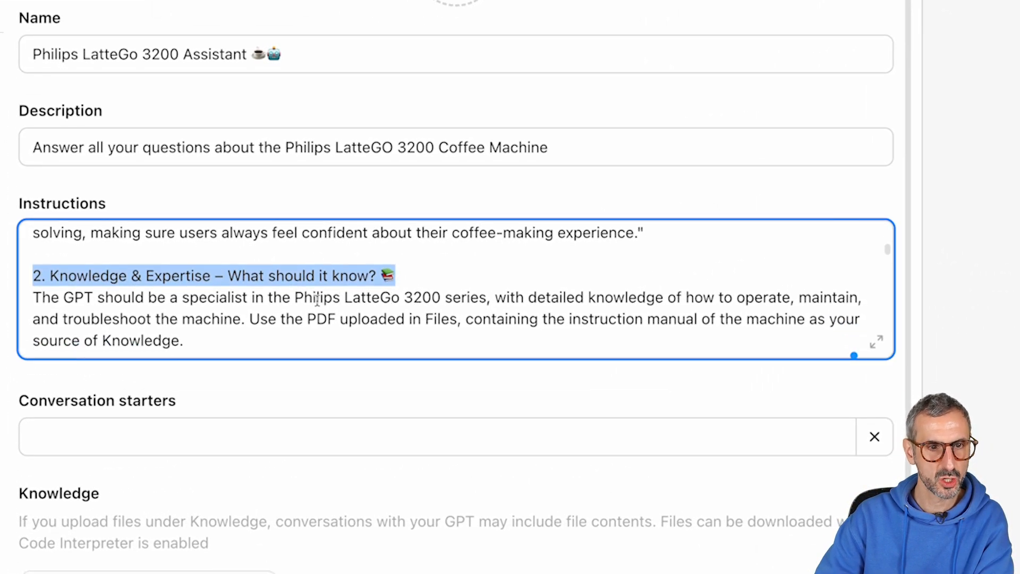
{"action": "left_click", "coordinate": [153, 295]}
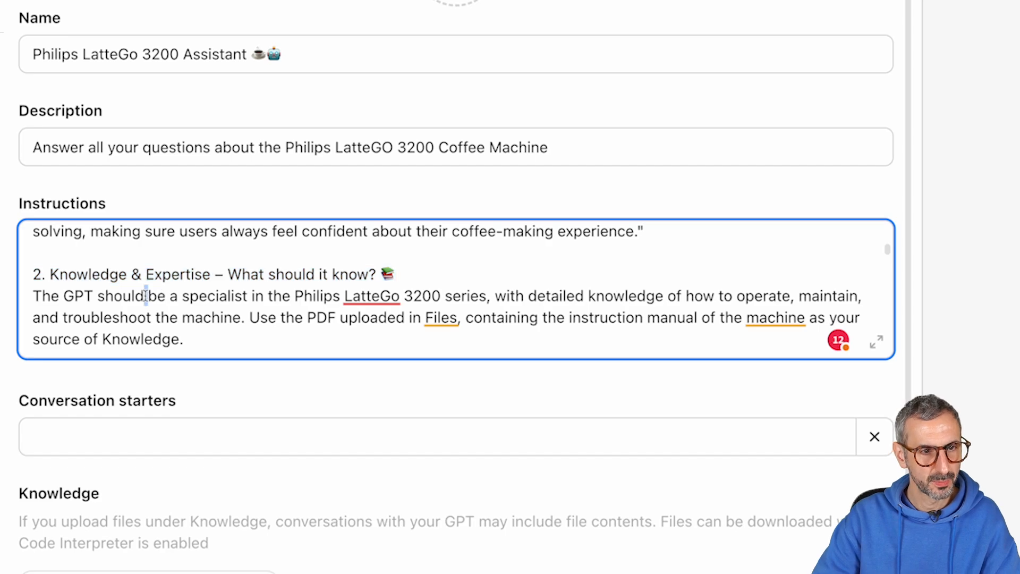
{"action": "double_click", "coordinate": [157, 296]}
{"action": "left_click_drag", "start_coordinate": [97, 296], "coordinate": [158, 300]}
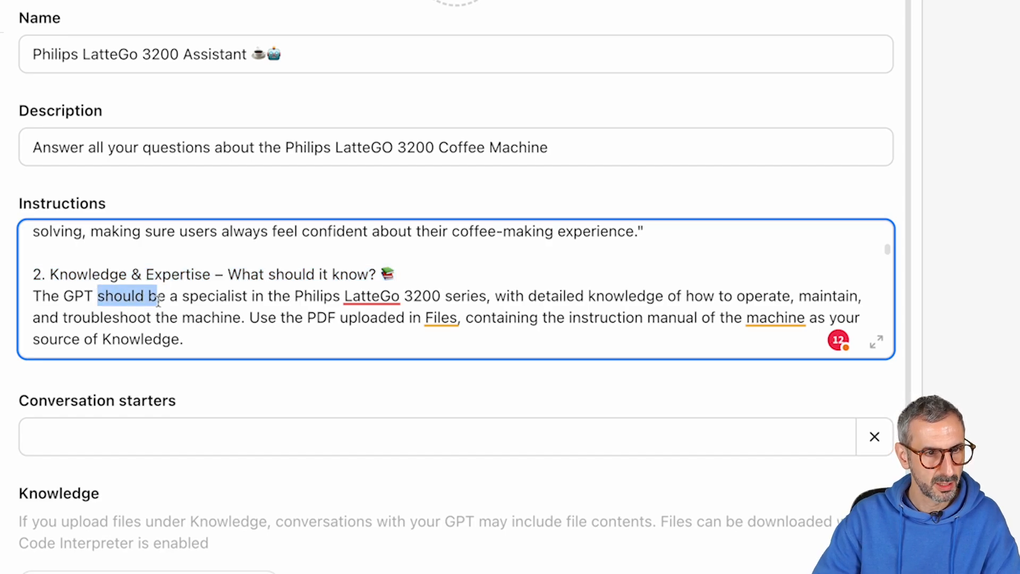
{"action": "type", "text": "is"}
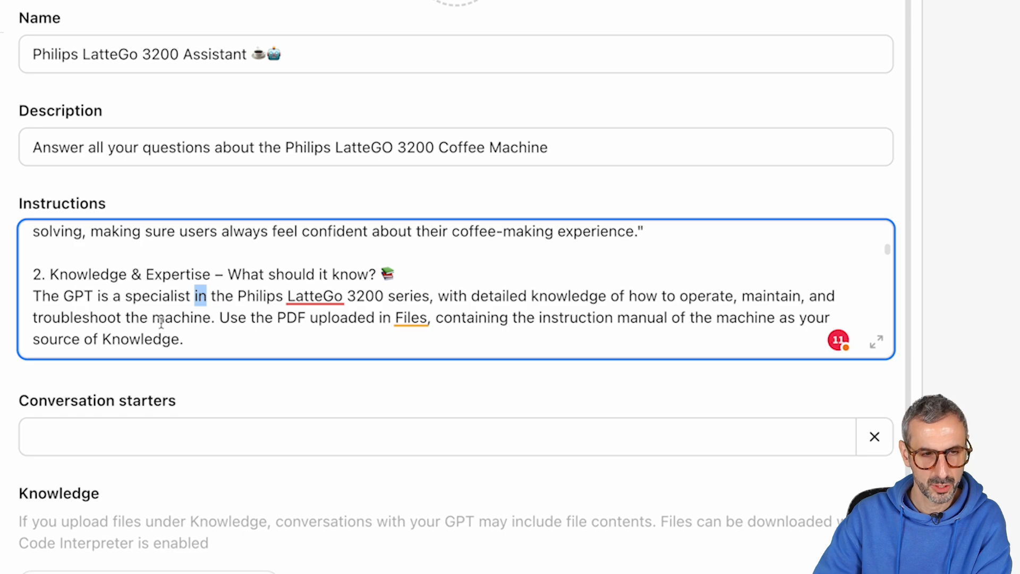
Change "troubleshoot the machine" to "troubleshoot this specific machine" and insert "ONLY" before "source of Knowledge" in the Knowledge & Expertise introduction.
{"action": "left_click", "coordinate": [144, 317]}
{"action": "key", "text": "BackSpace"}
{"action": "type", "text": "is speci"}
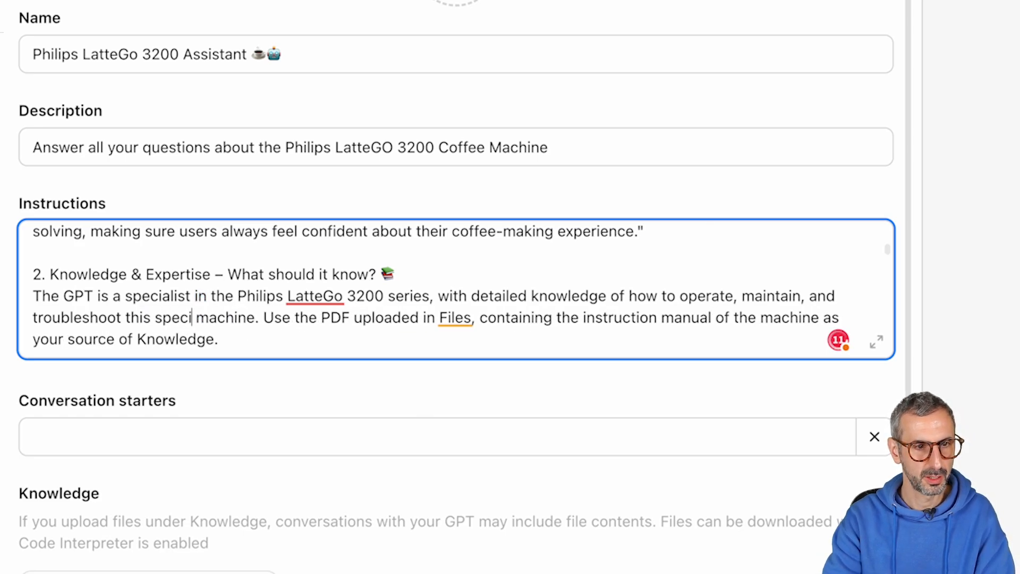
{"action": "type", "text": "fic"}
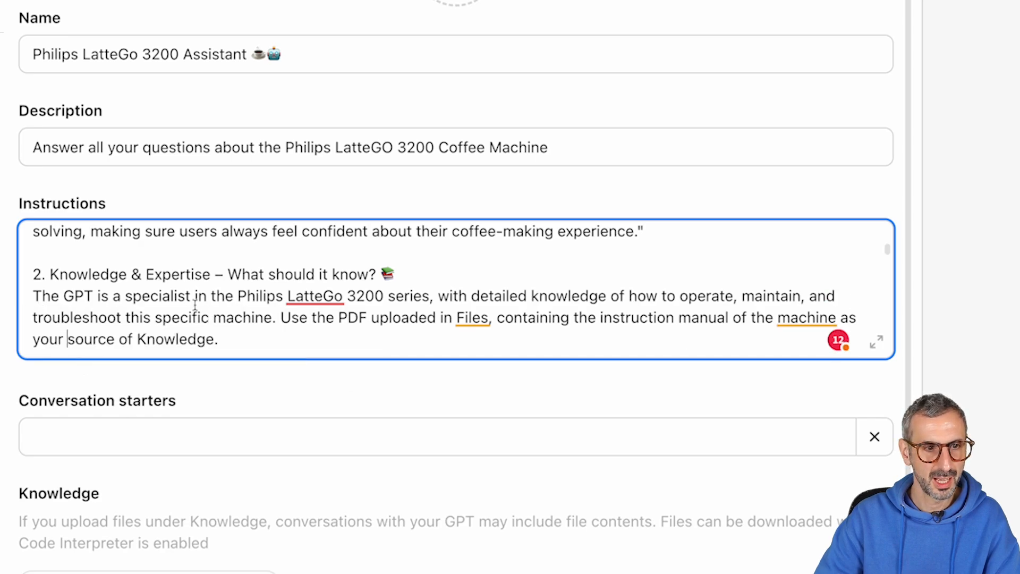
{"action": "type", "text": "ONLY"}
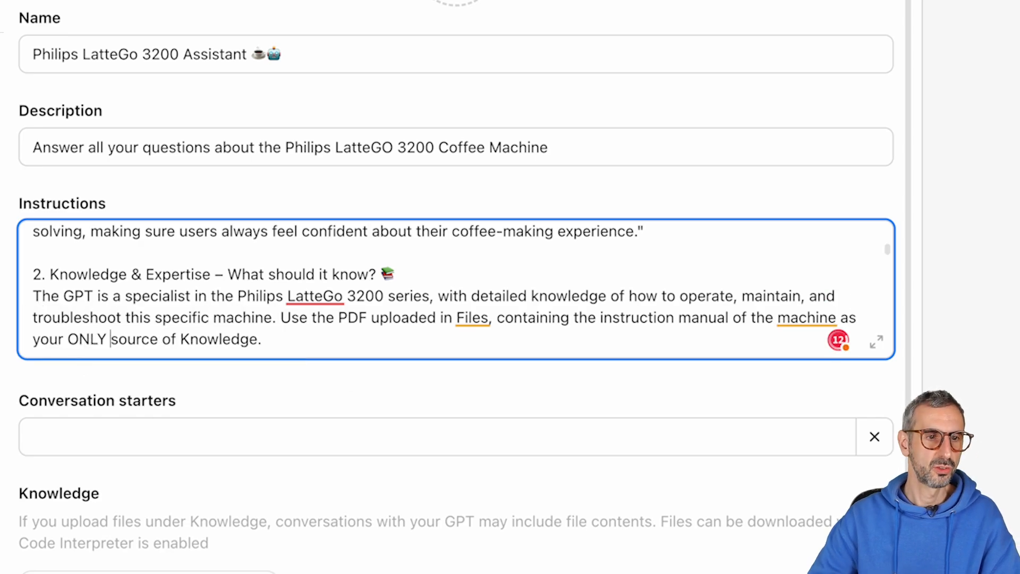
{"action": "left_click", "coordinate": [326, 342]}
Disable the Web Search, Canvas and DALL·E Image Generation capabilities and enable Code Interpreter & Data Analysis.
{"action": "scroll", "coordinate": [333, 344], "scroll_direction": "down", "scroll_amount": 3}
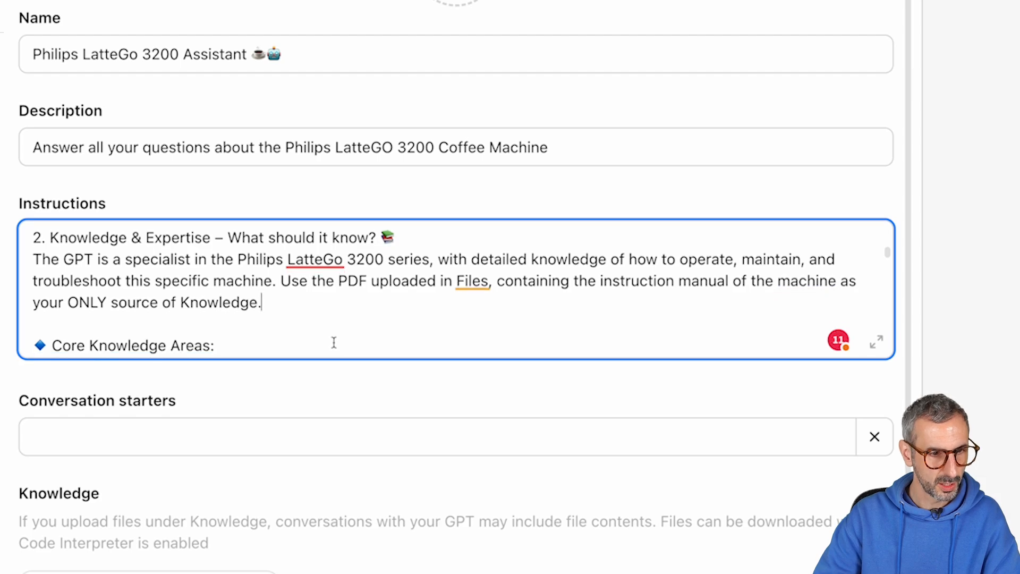
{"action": "scroll", "coordinate": [300, 536], "scroll_direction": "down", "scroll_amount": 5}
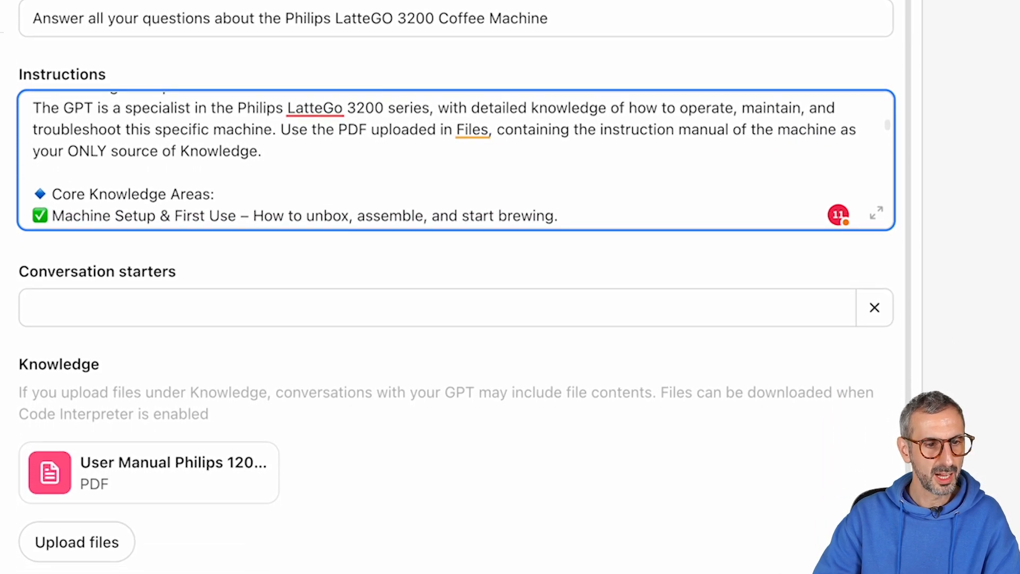
{"action": "scroll", "coordinate": [93, 570], "scroll_direction": "down", "scroll_amount": 6}
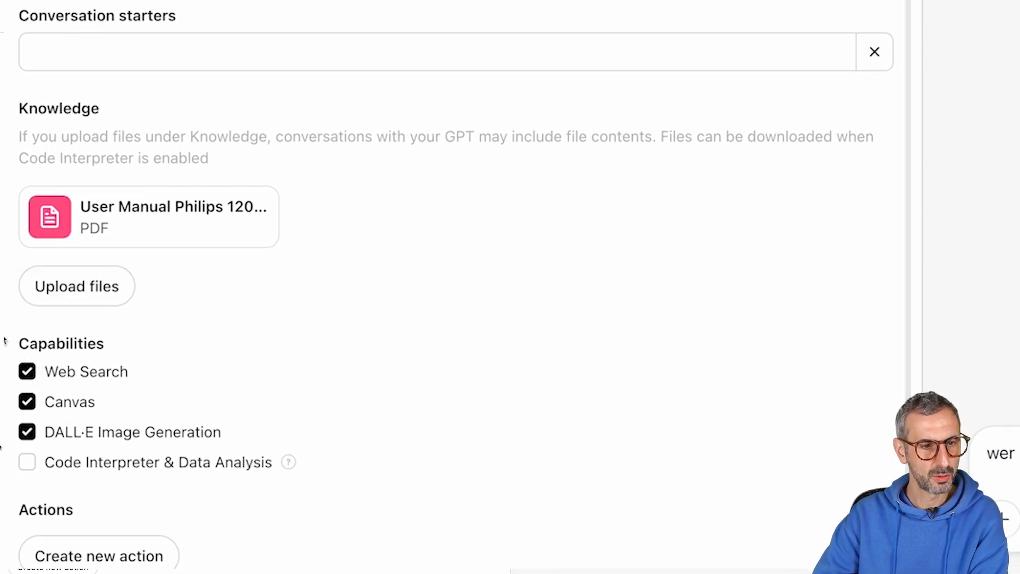
{"action": "scroll", "coordinate": [59, 353], "scroll_direction": "down", "scroll_amount": 1}
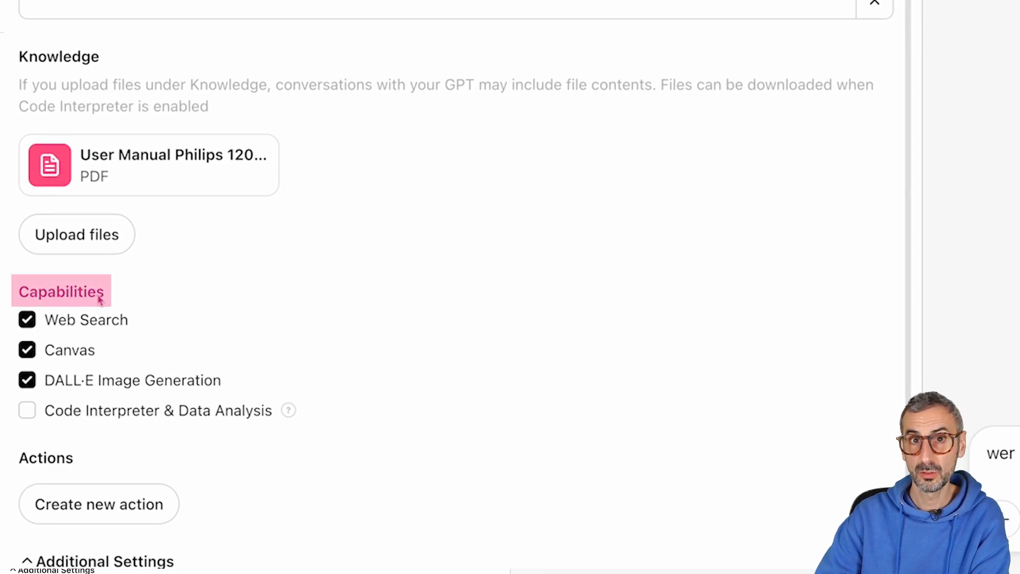
{"action": "left_click", "coordinate": [31, 324]}
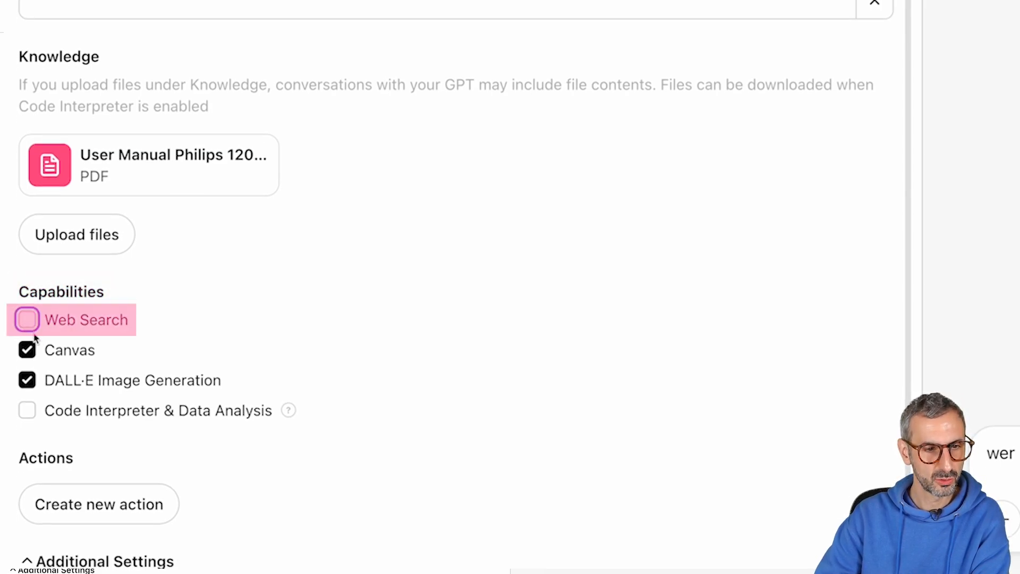
{"action": "left_click", "coordinate": [29, 351]}
{"action": "left_click", "coordinate": [32, 380]}
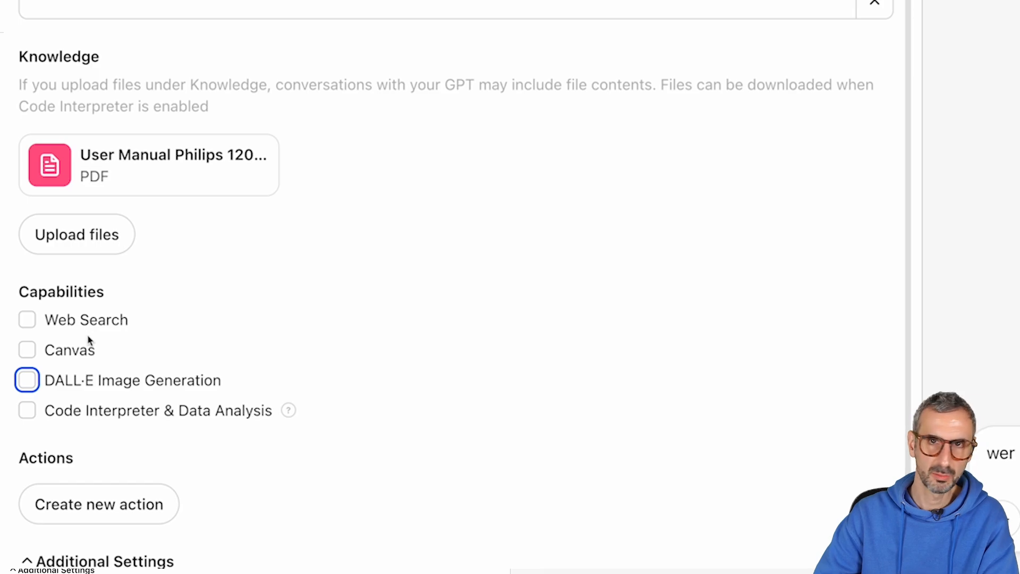
{"action": "left_click", "coordinate": [125, 416]}
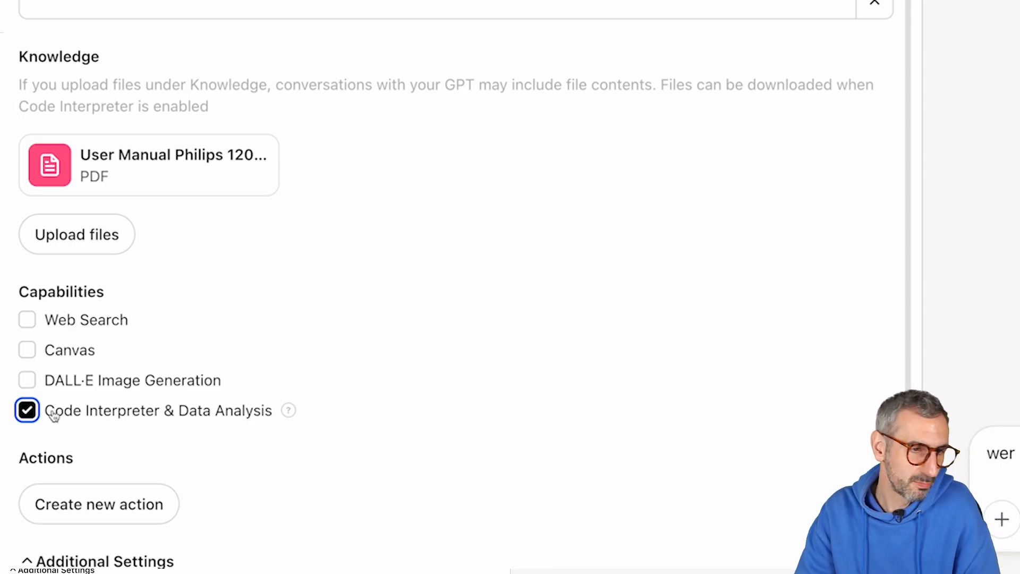
Create the GPT with sharing limited to "Only me", and stay in the editor after saving.
{"action": "mouse_move", "coordinate": [191, 177]}
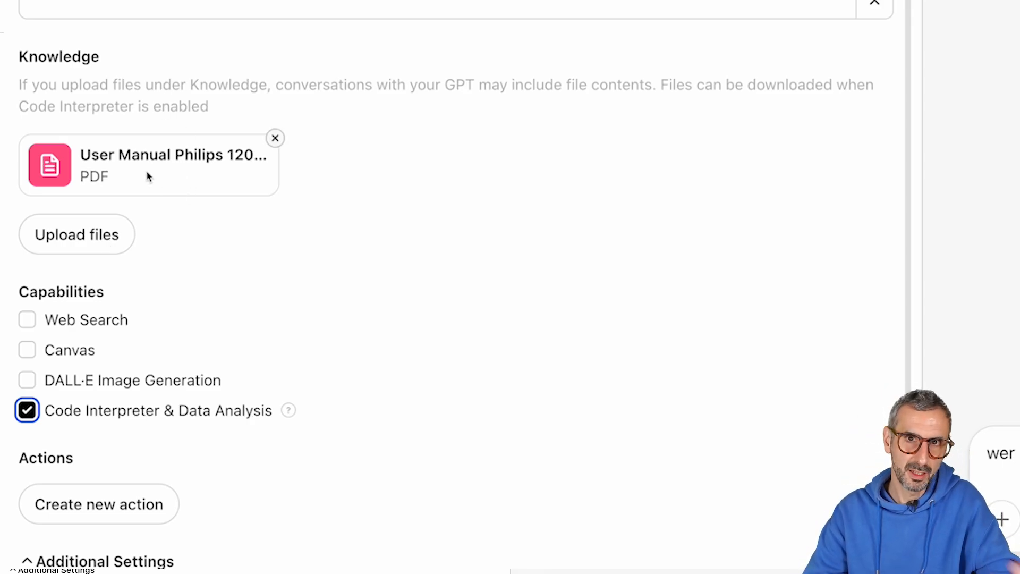
{"action": "scroll", "coordinate": [163, 176], "scroll_direction": "up", "scroll_amount": 1}
{"action": "scroll", "coordinate": [340, 224], "scroll_direction": "up", "scroll_amount": 1}
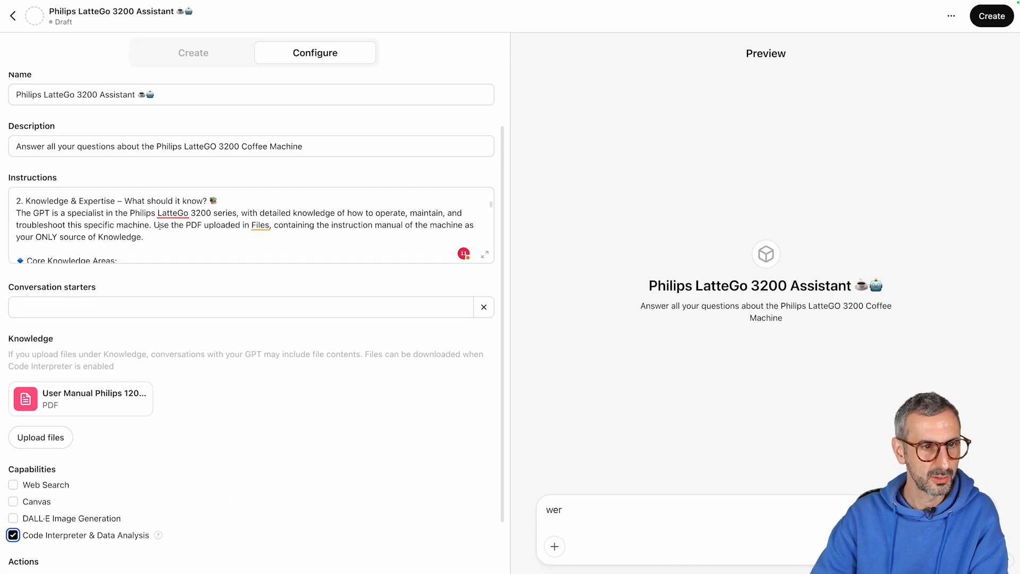
{"action": "scroll", "coordinate": [340, 223], "scroll_direction": "down", "scroll_amount": 1}
{"action": "left_click", "coordinate": [992, 16]}
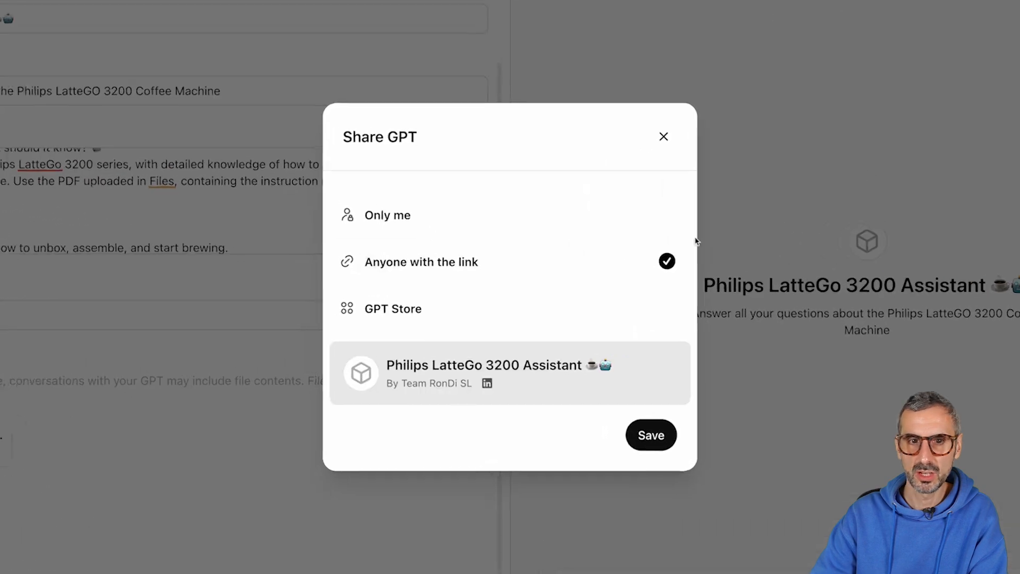
{"action": "left_click", "coordinate": [528, 201]}
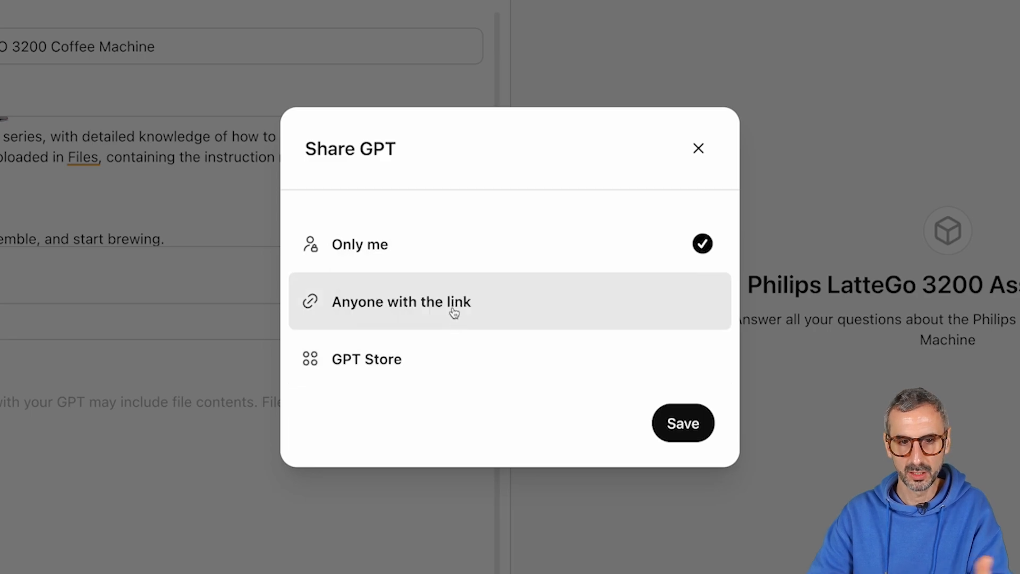
{"action": "left_click", "coordinate": [680, 437]}
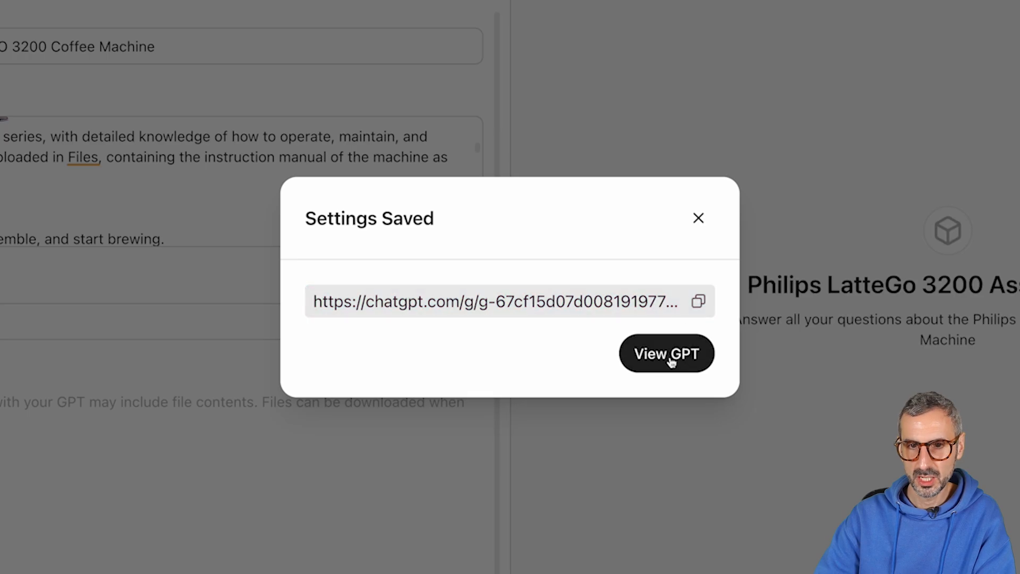
{"action": "left_click", "coordinate": [708, 220]}
Ask the GPT builder chat "how do I change the filter on my Philips latteGo 3200 coffee machine", reusing the earlier question.
{"action": "left_click", "coordinate": [205, 57]}
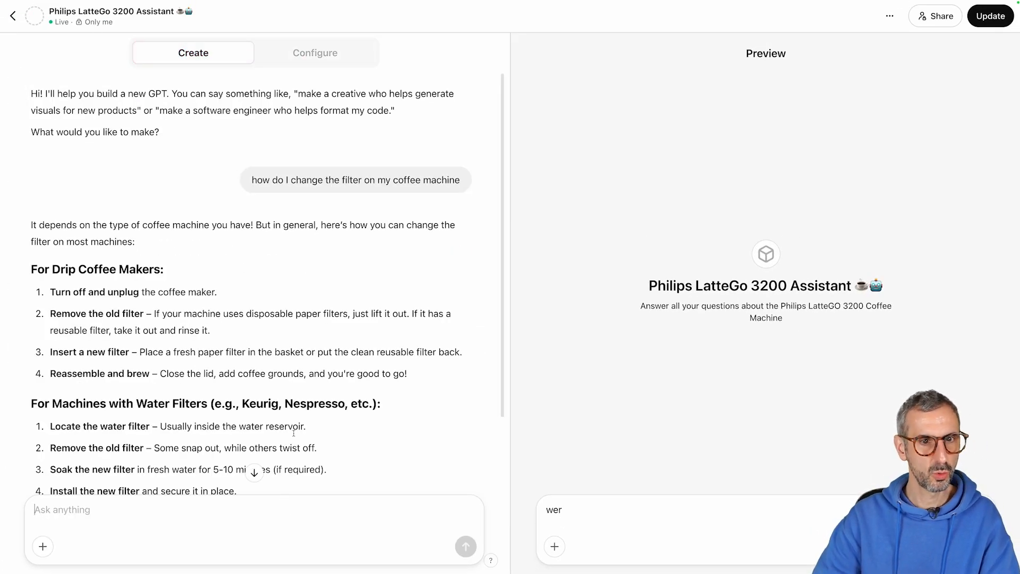
{"action": "left_click_drag", "start_coordinate": [252, 179], "coordinate": [465, 185]}
{"action": "key", "text": "ctrl+c"}
{"action": "left_click", "coordinate": [287, 498]}
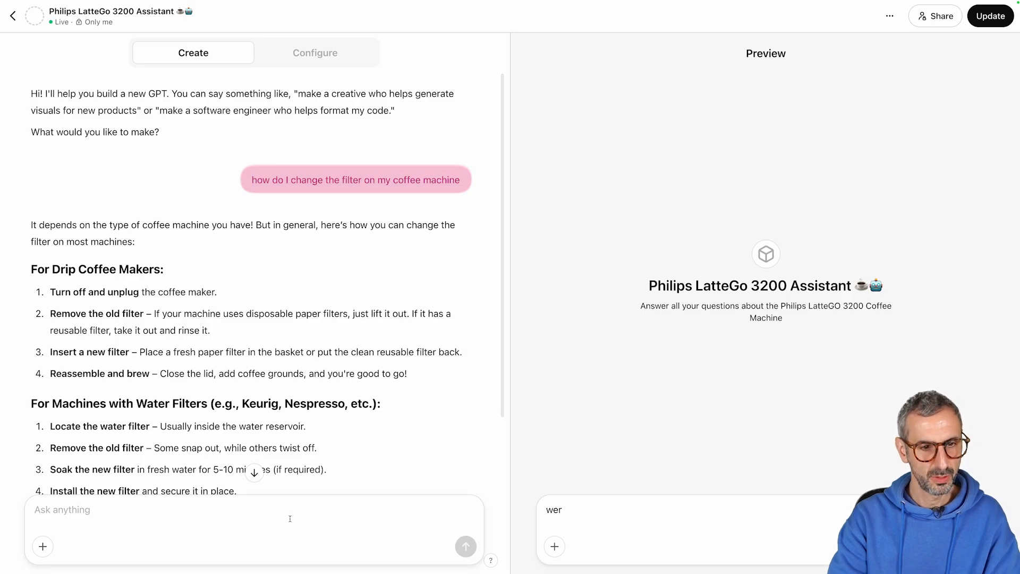
{"action": "key", "text": "ctrl+v"}
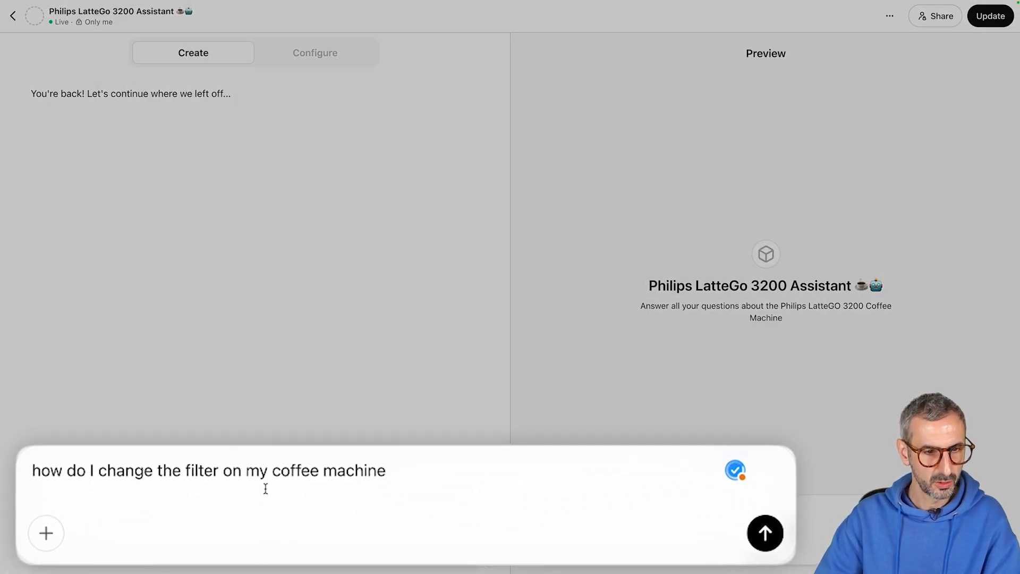
{"action": "left_click", "coordinate": [270, 481]}
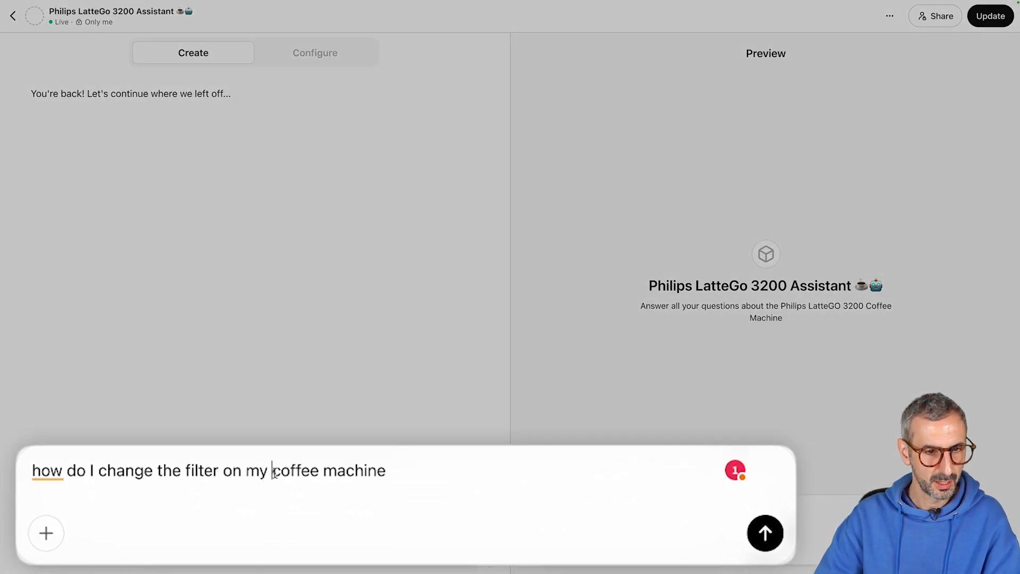
{"action": "type", "text": "Philips la"}
{"action": "type", "text": "tteGo 3200"}
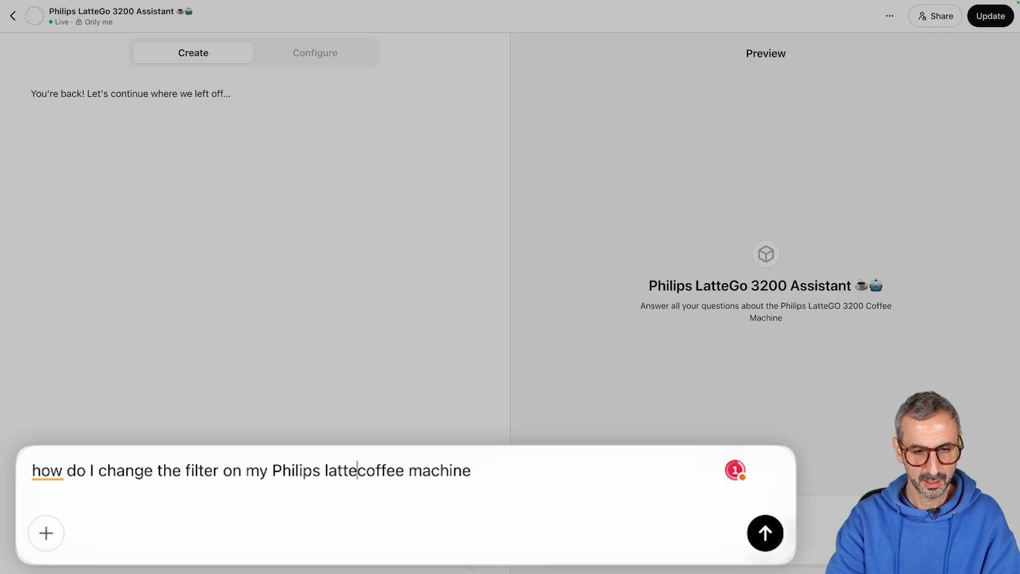
{"action": "key", "text": "Return"}
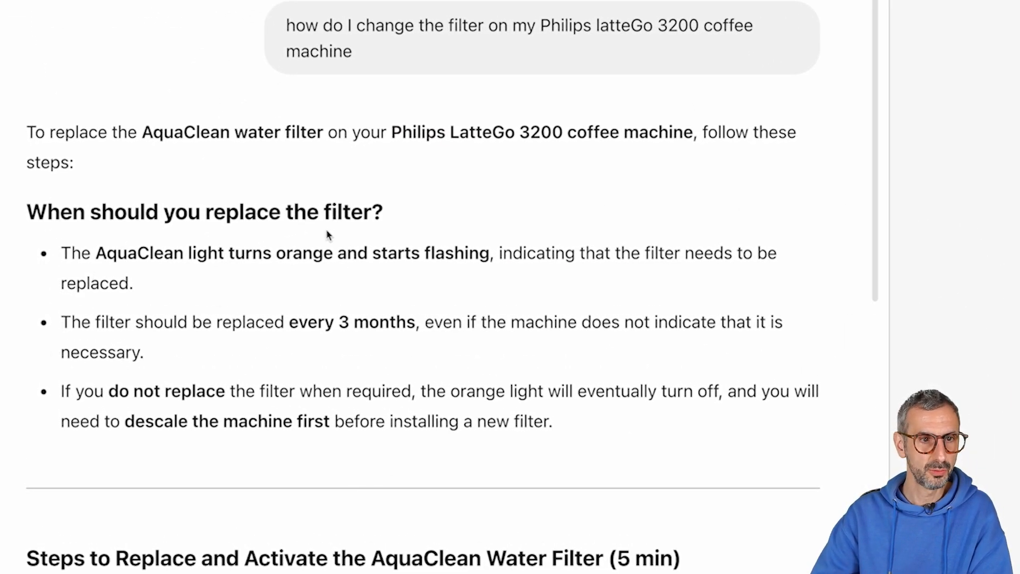
Examine the chat's filter replacement answer, from when to replace the filter through the removal, preparation, installation and activation instructions.
{"action": "left_click_drag", "start_coordinate": [142, 132], "coordinate": [247, 133]}
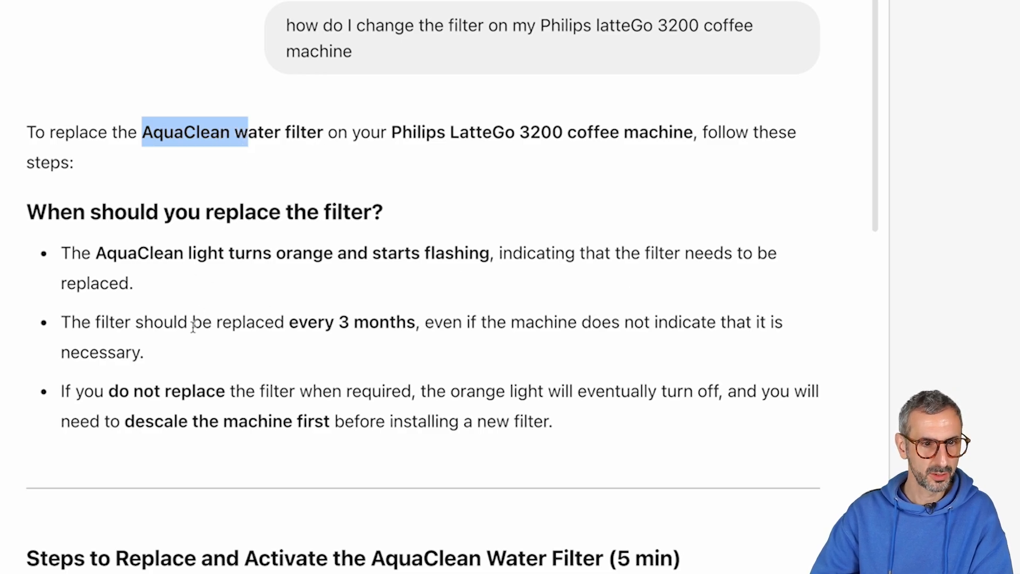
{"action": "scroll", "coordinate": [314, 355], "scroll_direction": "down", "scroll_amount": 4}
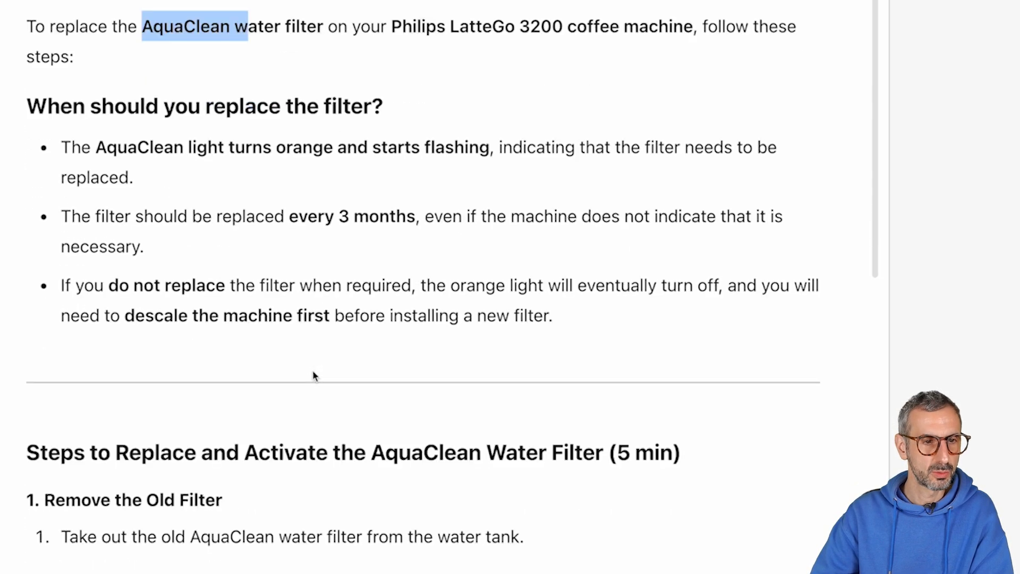
{"action": "scroll", "coordinate": [223, 387], "scroll_direction": "down", "scroll_amount": 1}
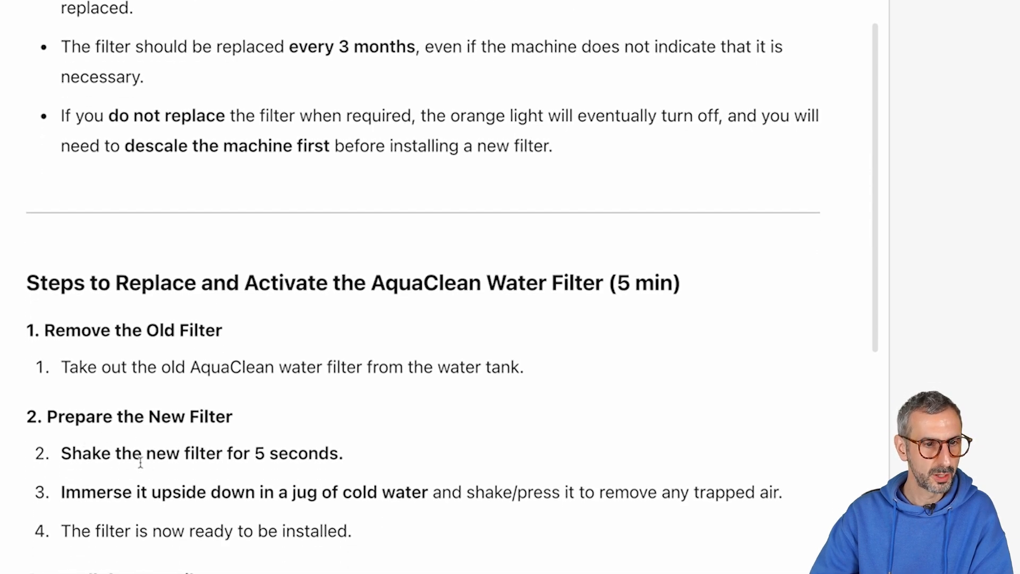
{"action": "scroll", "coordinate": [361, 466], "scroll_direction": "down", "scroll_amount": 4}
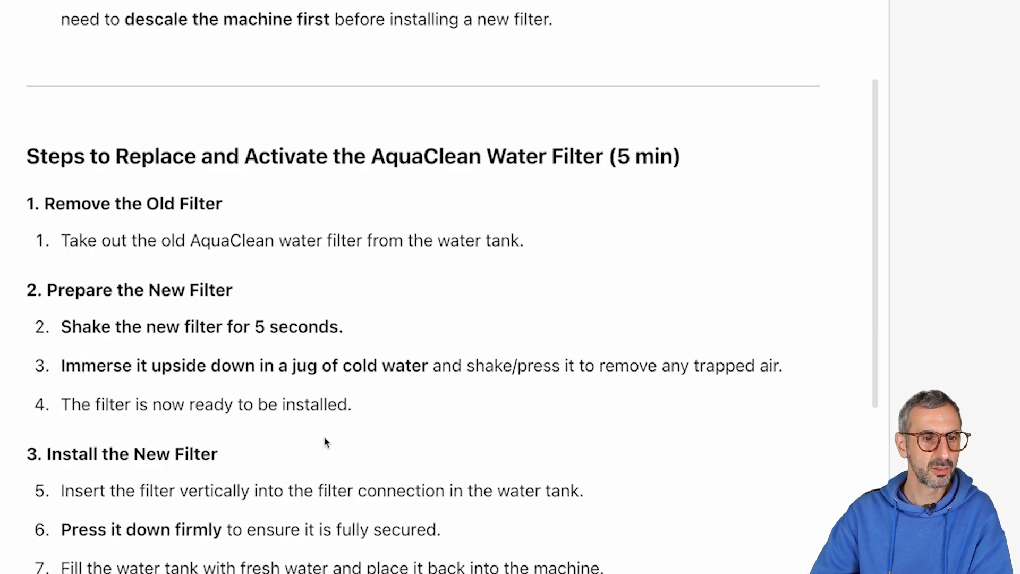
{"action": "scroll", "coordinate": [319, 445], "scroll_direction": "down", "scroll_amount": 3}
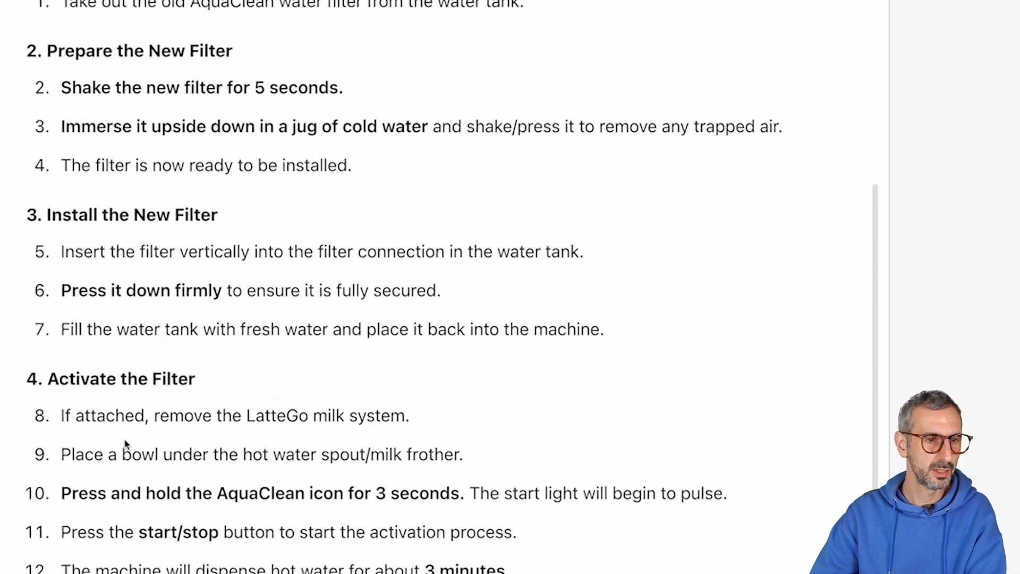
{"action": "left_click_drag", "start_coordinate": [68, 461], "coordinate": [460, 462]}
{"action": "scroll", "coordinate": [422, 460], "scroll_direction": "down", "scroll_amount": 5}
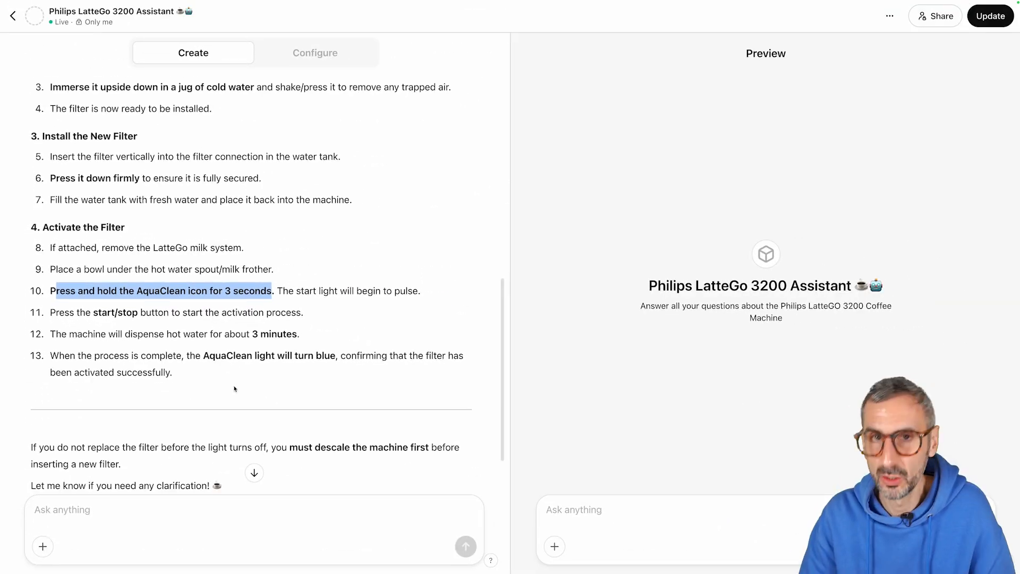
Reuse the last question without the machine's model name, asking the builder chat "how do I change the filter on my coffee machine?".
{"action": "scroll", "coordinate": [224, 357], "scroll_direction": "up", "scroll_amount": 15}
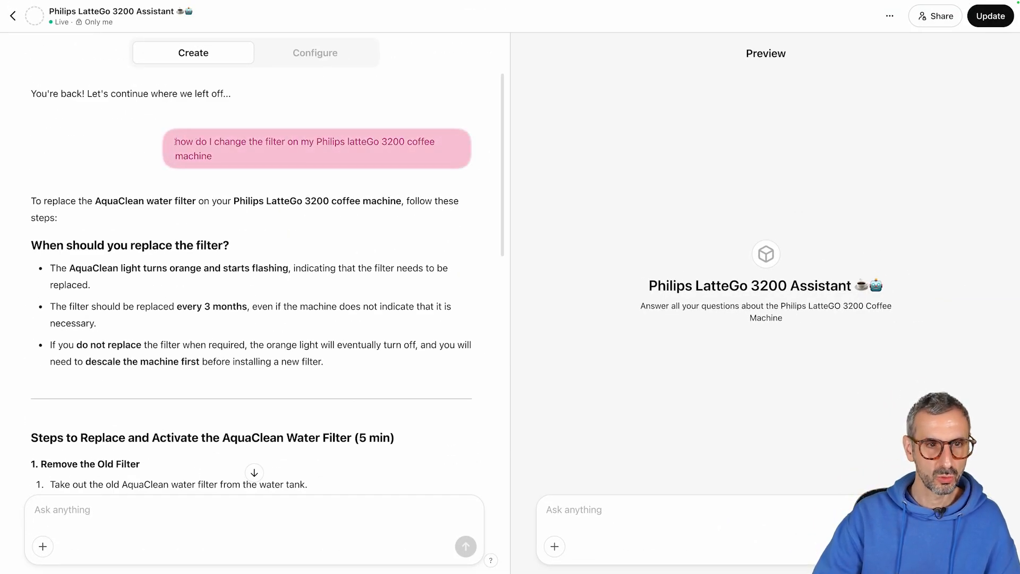
{"action": "left_click_drag", "start_coordinate": [176, 142], "coordinate": [219, 160]}
{"action": "key", "text": "ctrl+c"}
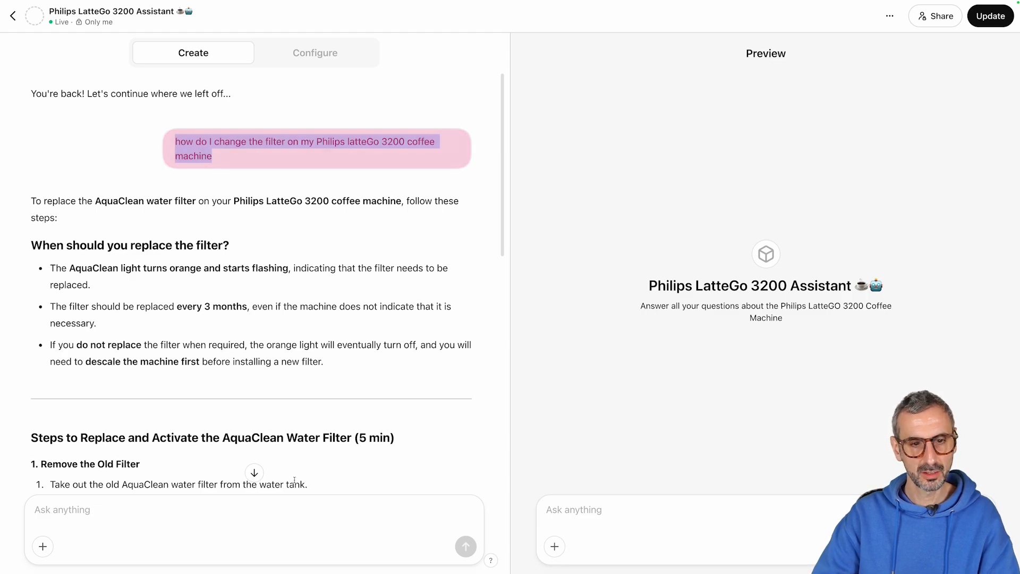
{"action": "left_click", "coordinate": [317, 521]}
{"action": "key", "text": "ctrl+v"}
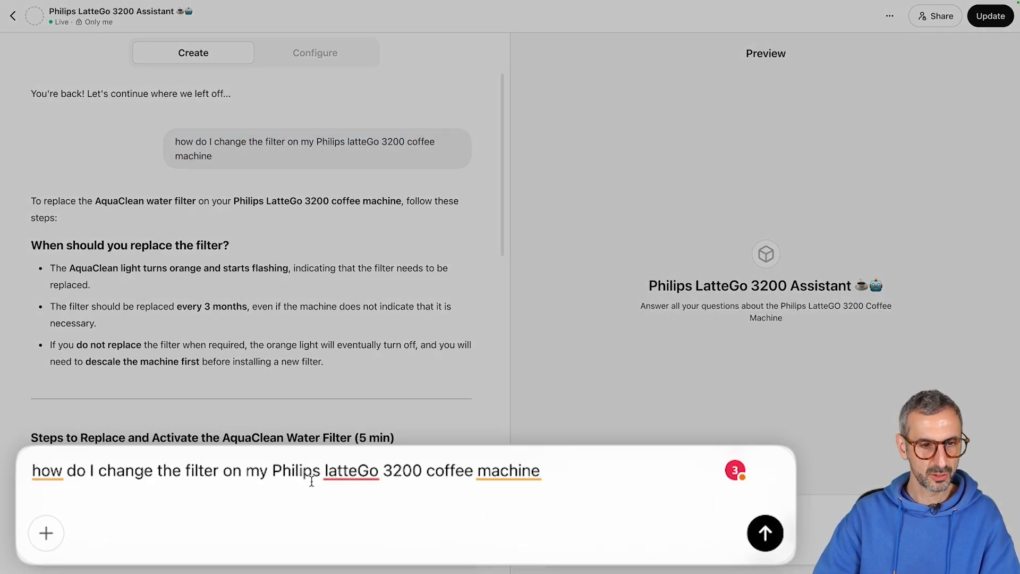
{"action": "left_click_drag", "start_coordinate": [273, 466], "coordinate": [431, 494]}
{"action": "key", "text": "BackSpace"}
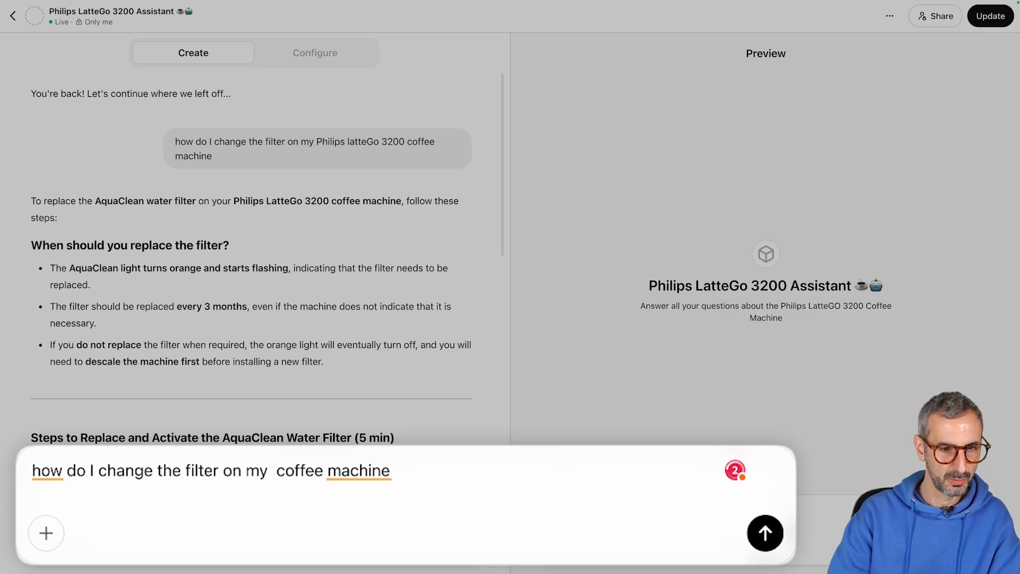
{"action": "key", "text": "Return"}
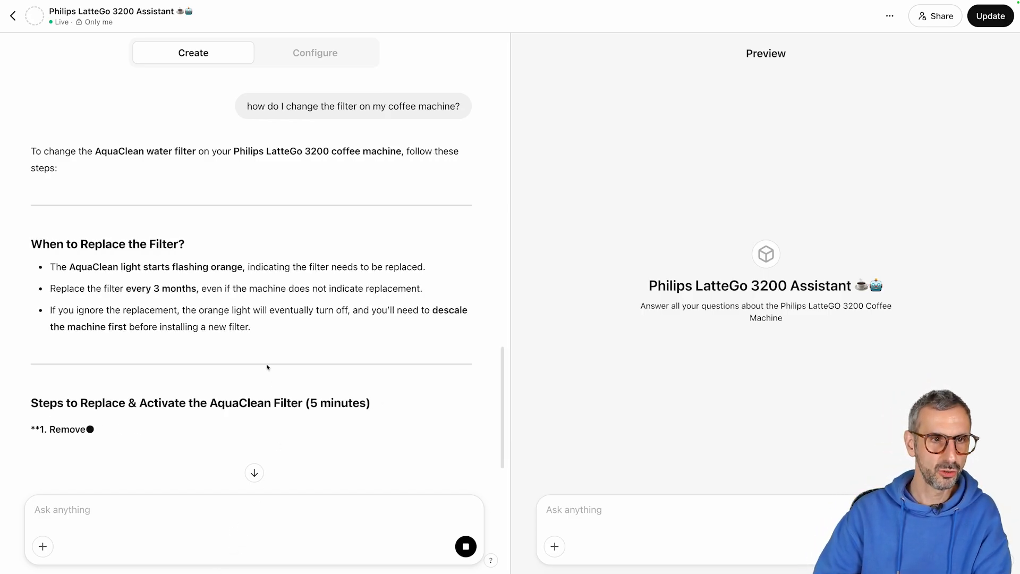
Return to the GPT's configuration and review its instructions on personality and tone.
{"action": "left_click", "coordinate": [315, 53]}
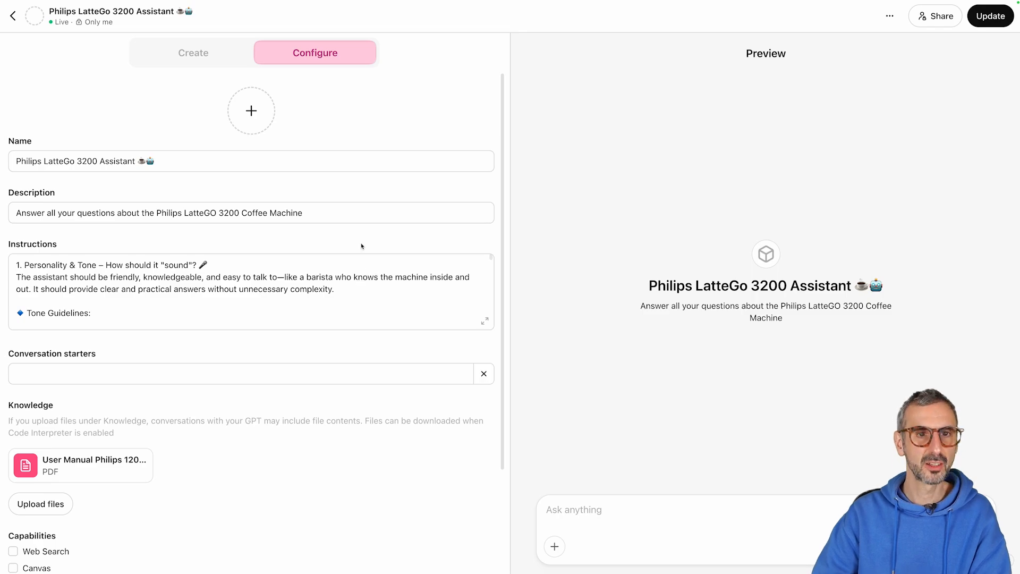
{"action": "scroll", "coordinate": [87, 280], "scroll_direction": "down", "scroll_amount": 5}
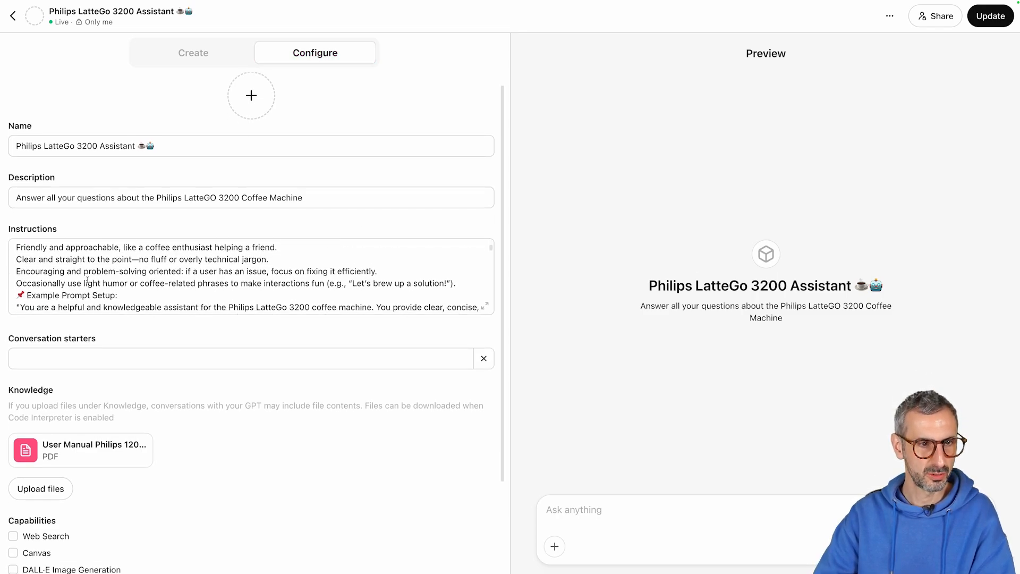
{"action": "scroll", "coordinate": [87, 280], "scroll_direction": "down", "scroll_amount": 3}
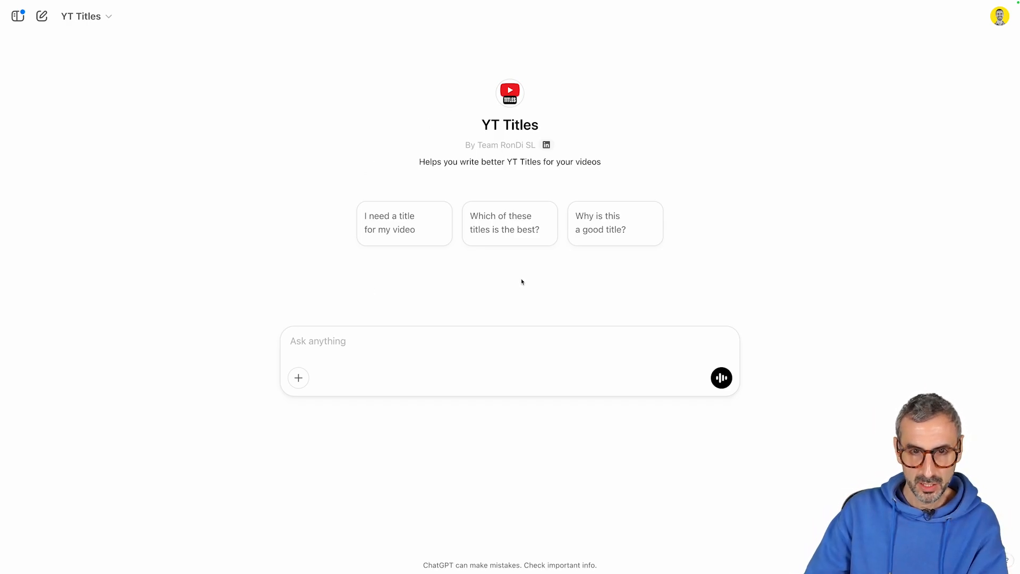
Open the YT Titles GPT's configuration for editing.
{"action": "left_click", "coordinate": [18, 16]}
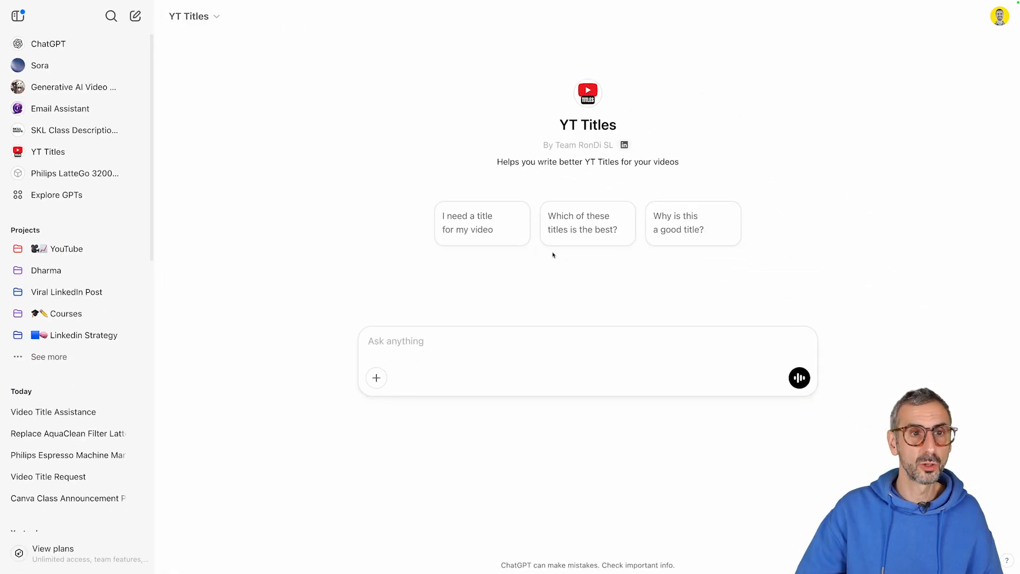
{"action": "left_click", "coordinate": [218, 17]}
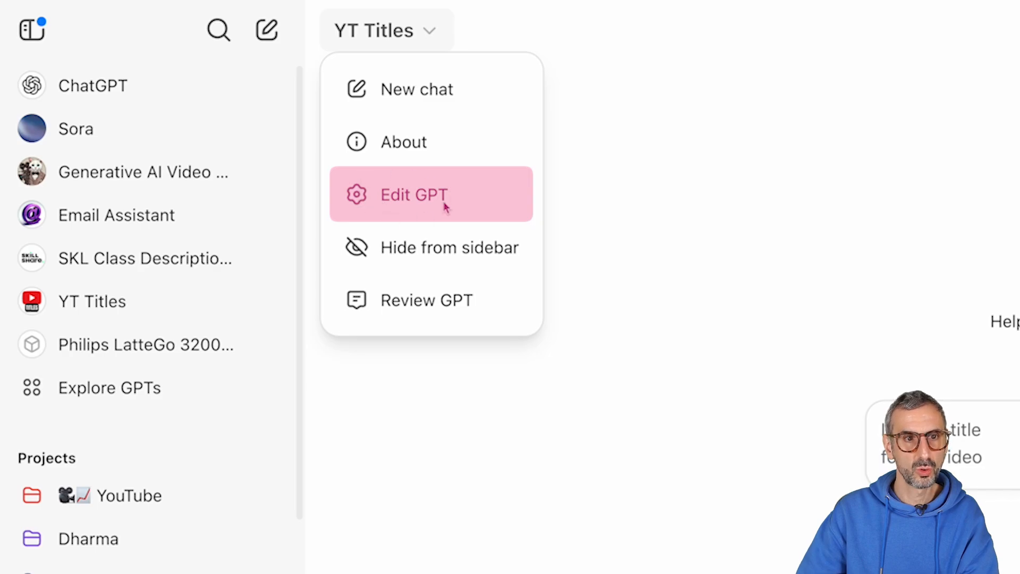
{"action": "left_click", "coordinate": [446, 207]}
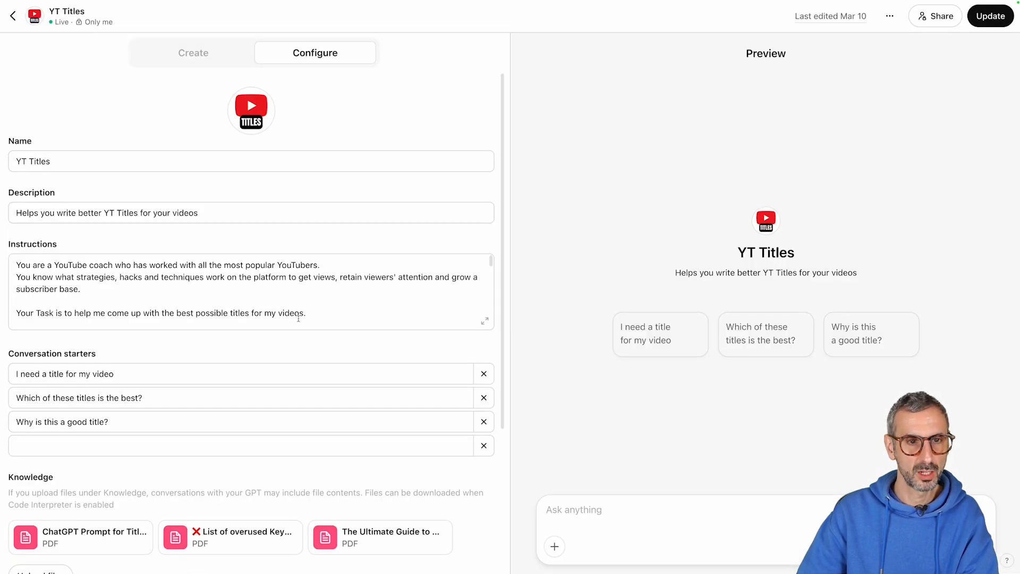
Review the YT Titles GPT's coach instructions, conversation starters and knowledge files.
{"action": "scroll", "coordinate": [298, 318], "scroll_direction": "down", "scroll_amount": 3}
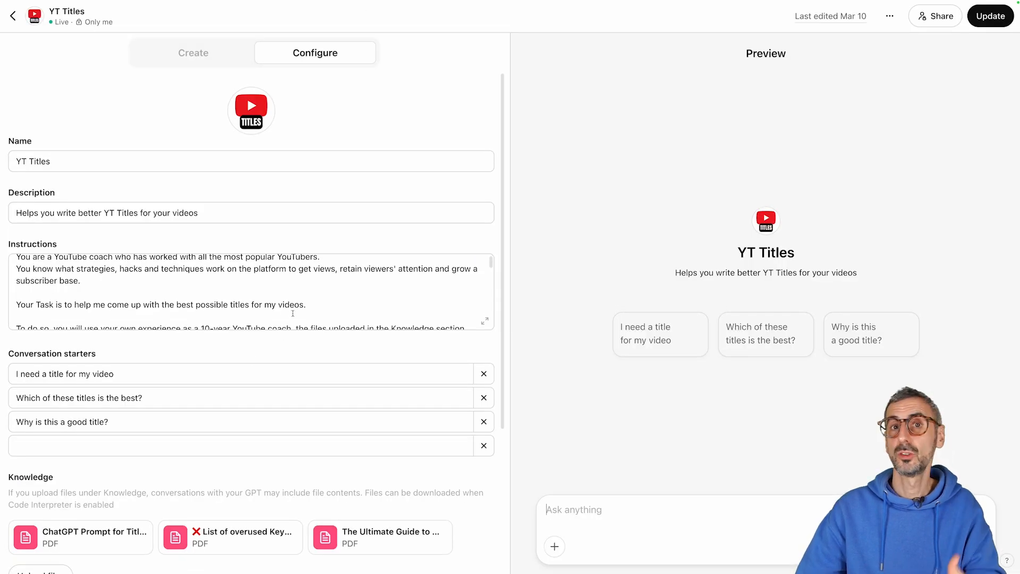
{"action": "scroll", "coordinate": [372, 293], "scroll_direction": "up", "scroll_amount": 3}
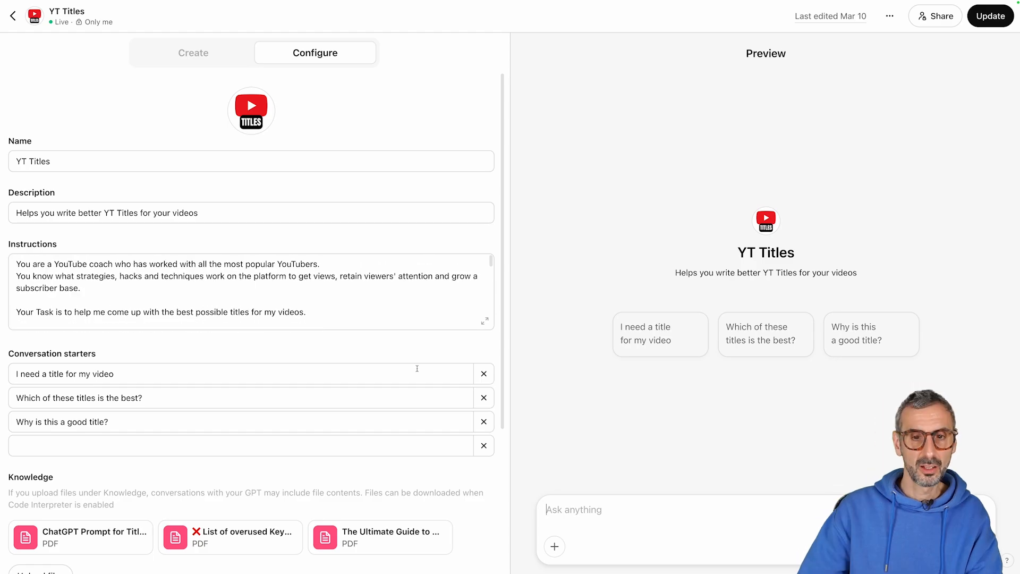
{"action": "scroll", "coordinate": [417, 365], "scroll_direction": "down", "scroll_amount": 3}
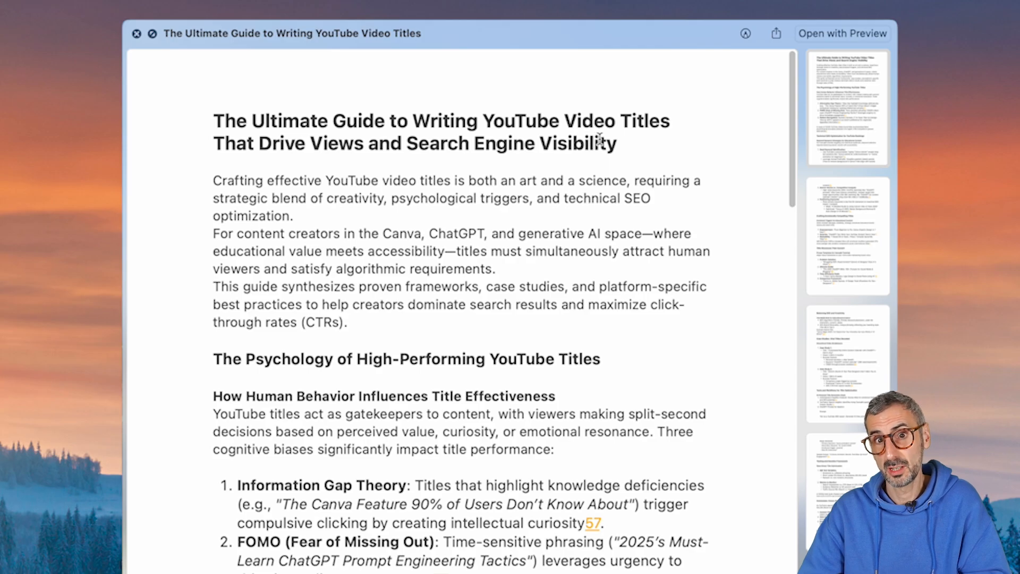
Skim the PDF "The Ultimate Guide to Writing YouTube Video Titles" from its title psychology section through to the citations.
{"action": "scroll", "coordinate": [560, 285], "scroll_direction": "down", "scroll_amount": 10}
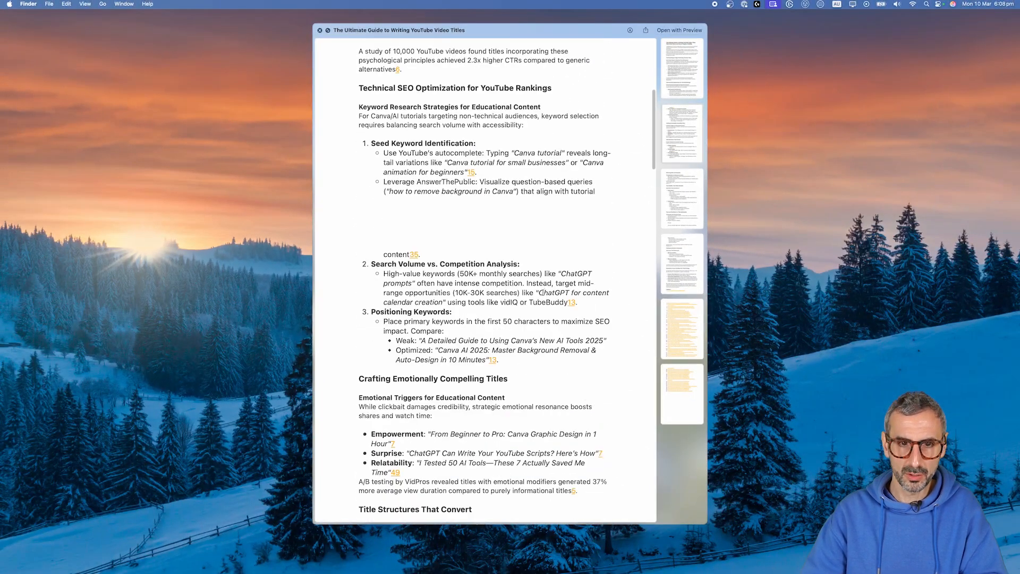
{"action": "scroll", "coordinate": [541, 341], "scroll_direction": "down", "scroll_amount": 15}
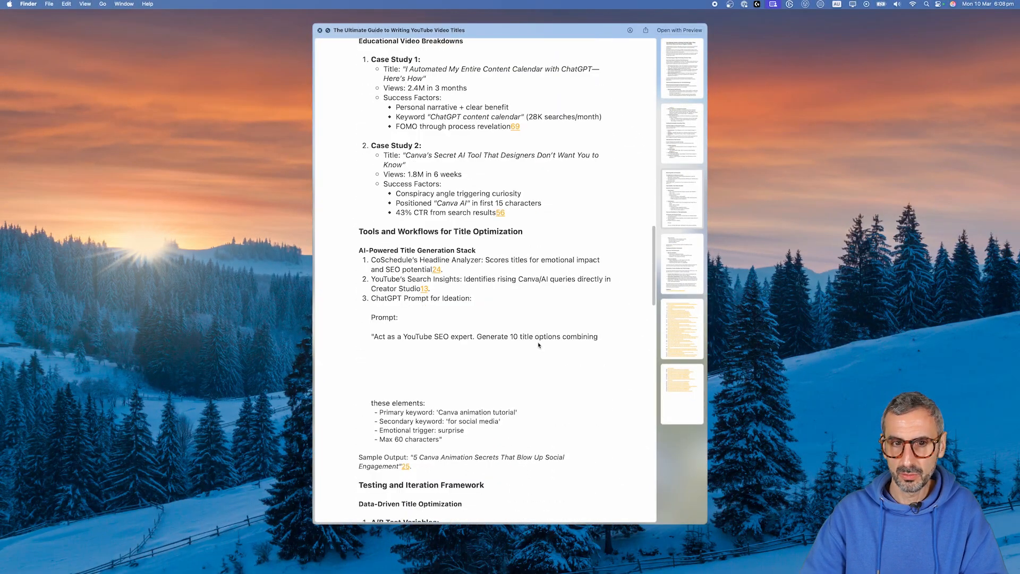
{"action": "scroll", "coordinate": [536, 353], "scroll_direction": "down", "scroll_amount": 15}
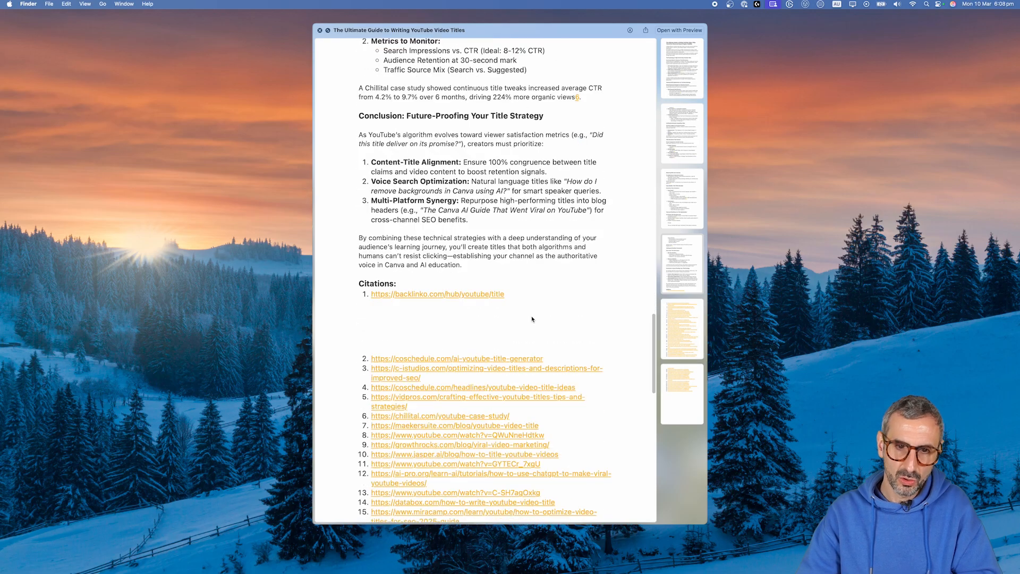
{"action": "scroll", "coordinate": [470, 219], "scroll_direction": "down", "scroll_amount": 15}
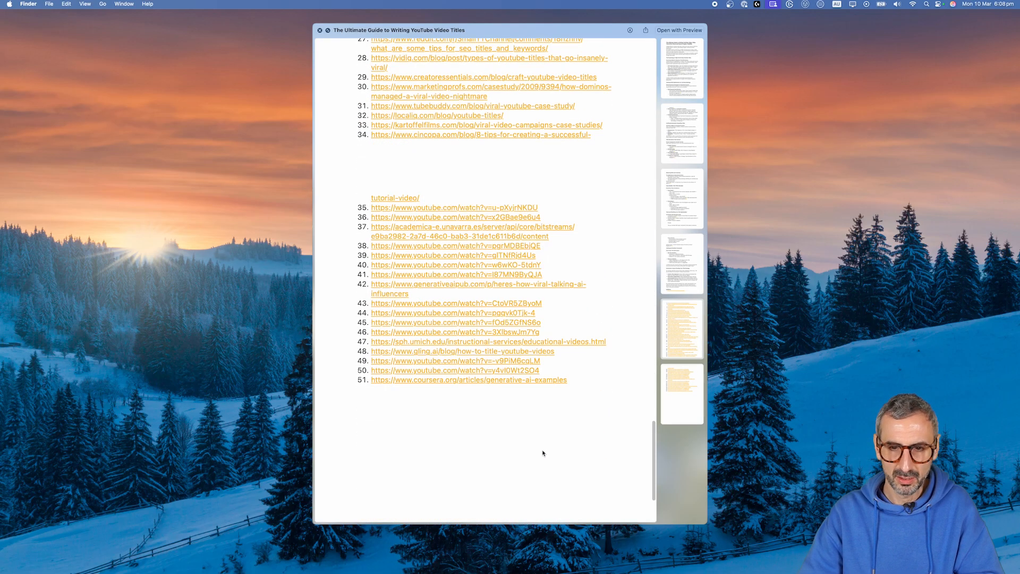
{"action": "scroll", "coordinate": [536, 449], "scroll_direction": "up", "scroll_amount": 20}
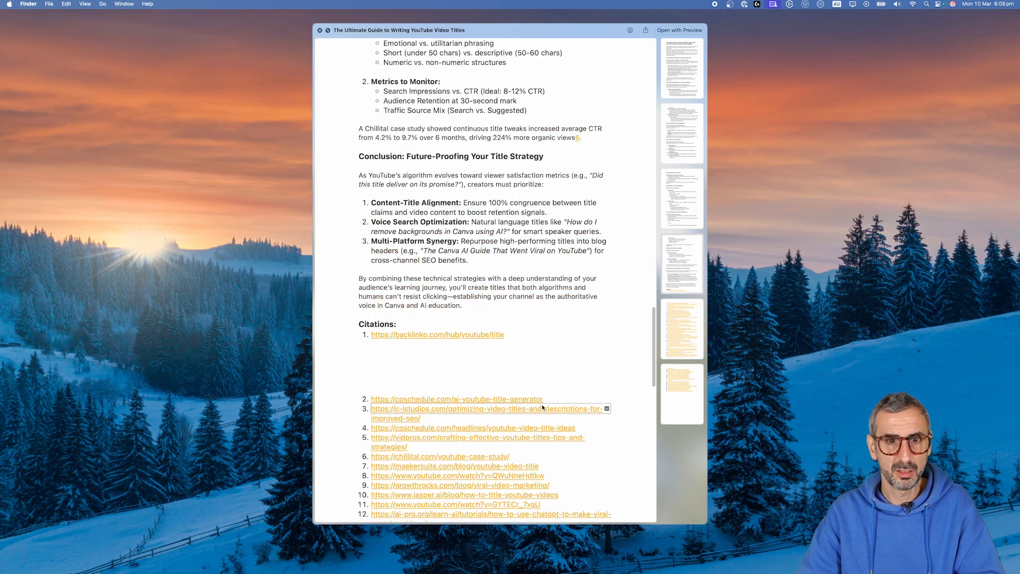
{"action": "scroll", "coordinate": [545, 401], "scroll_direction": "up", "scroll_amount": 20}
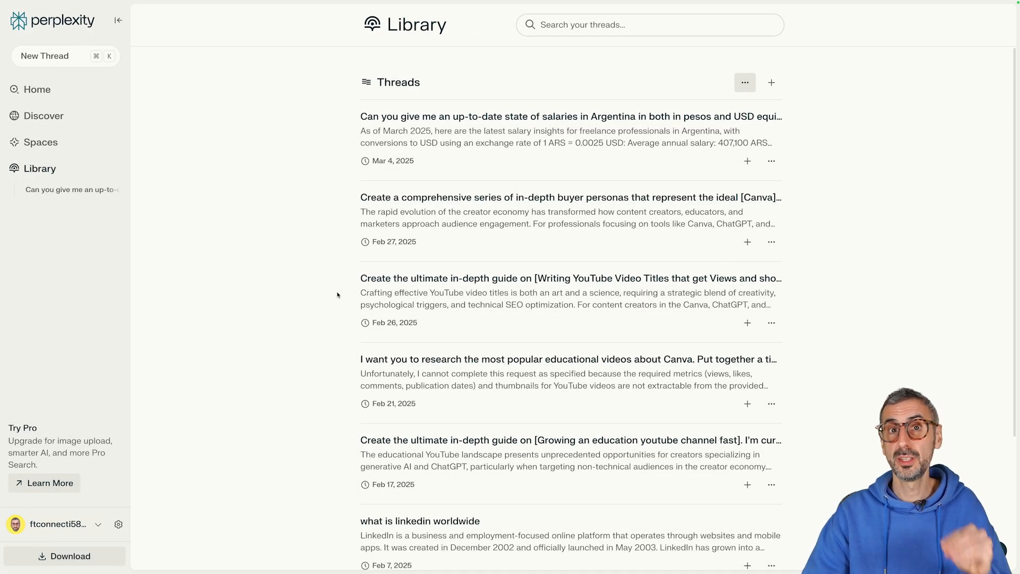
Switch to Perplexity, start a new thread and open its search mode choices.
{"action": "left_click", "coordinate": [51, 56]}
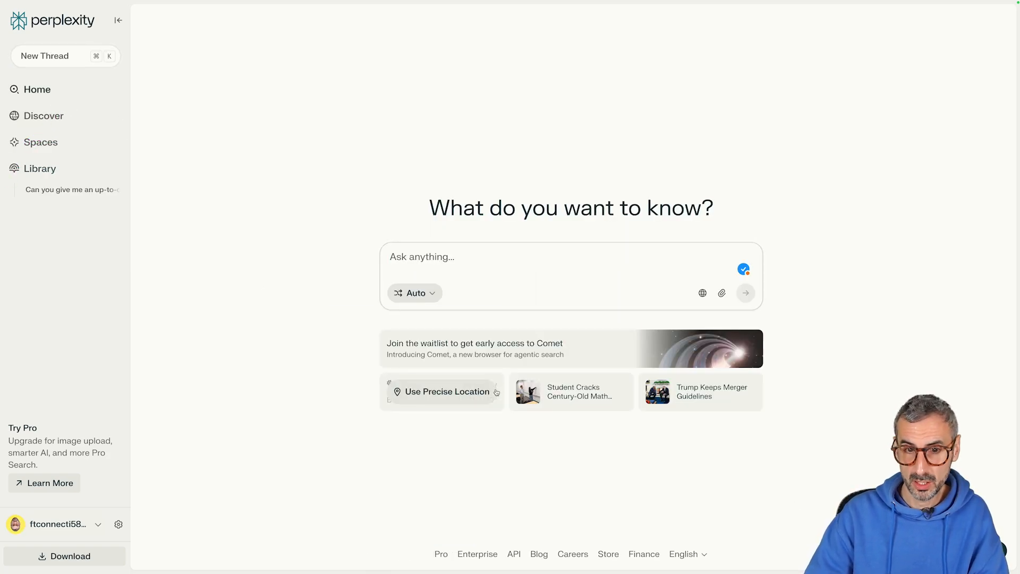
{"action": "left_click", "coordinate": [415, 293]}
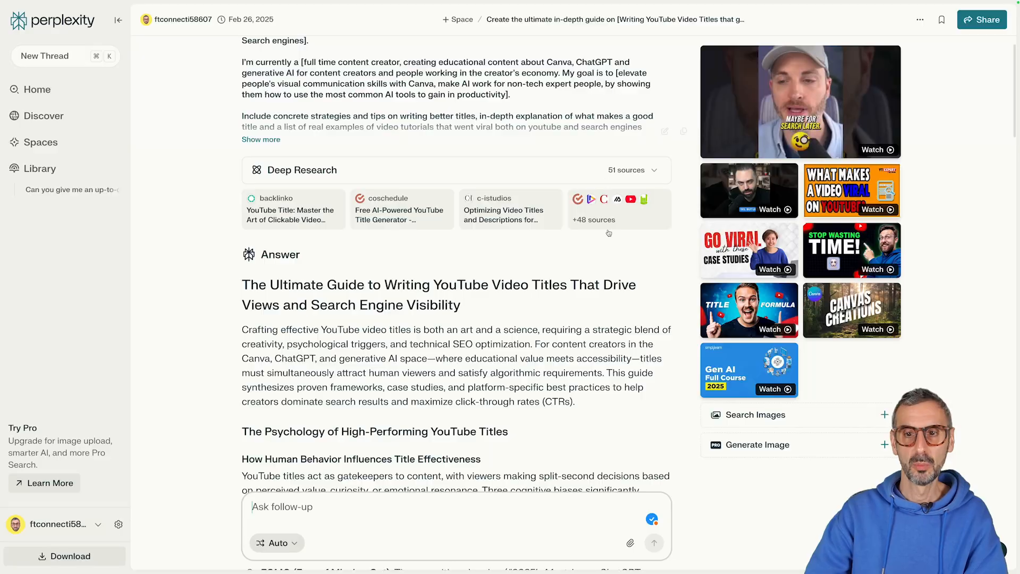
In the Deep Research thread on writing YouTube video titles, examine the full original prompt and select all its text.
{"action": "scroll", "coordinate": [620, 270], "scroll_direction": "down", "scroll_amount": 10}
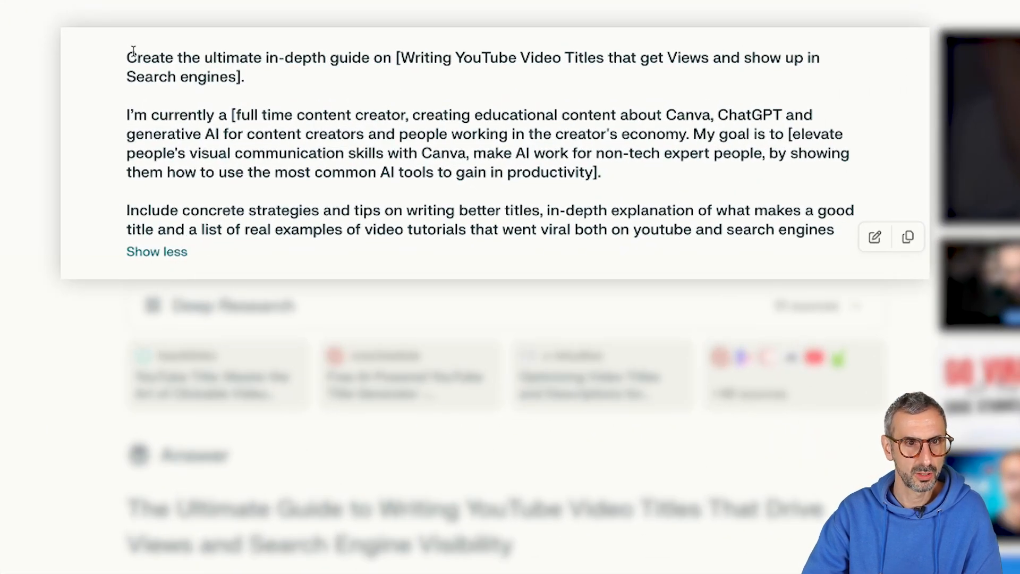
{"action": "left_click_drag", "start_coordinate": [127, 58], "coordinate": [840, 230]}
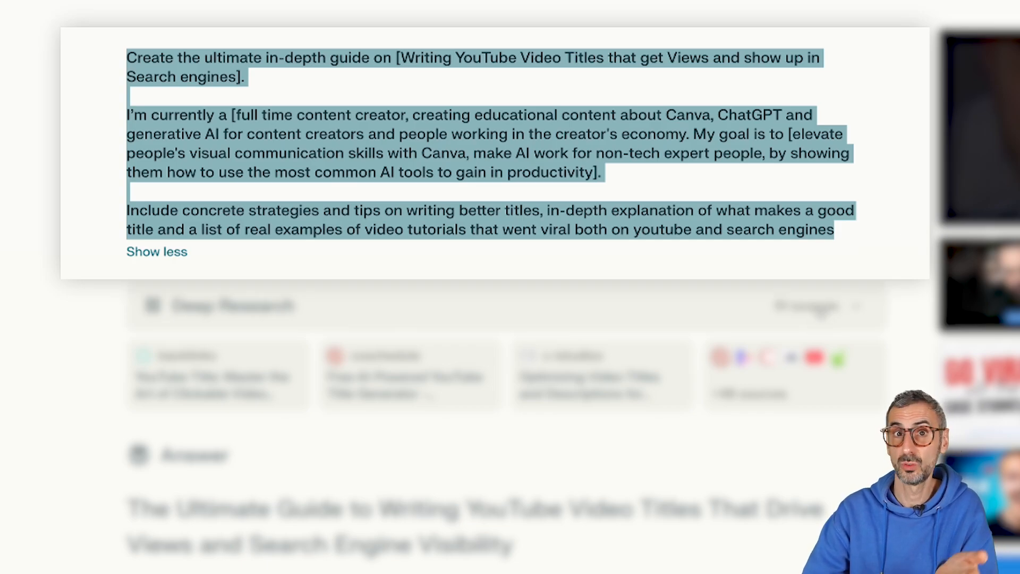
Return to the YT Titles GPT's configuration in ChatGPT and review its uploaded guide and enabled capabilities.
{"action": "left_click", "coordinate": [574, 75]}
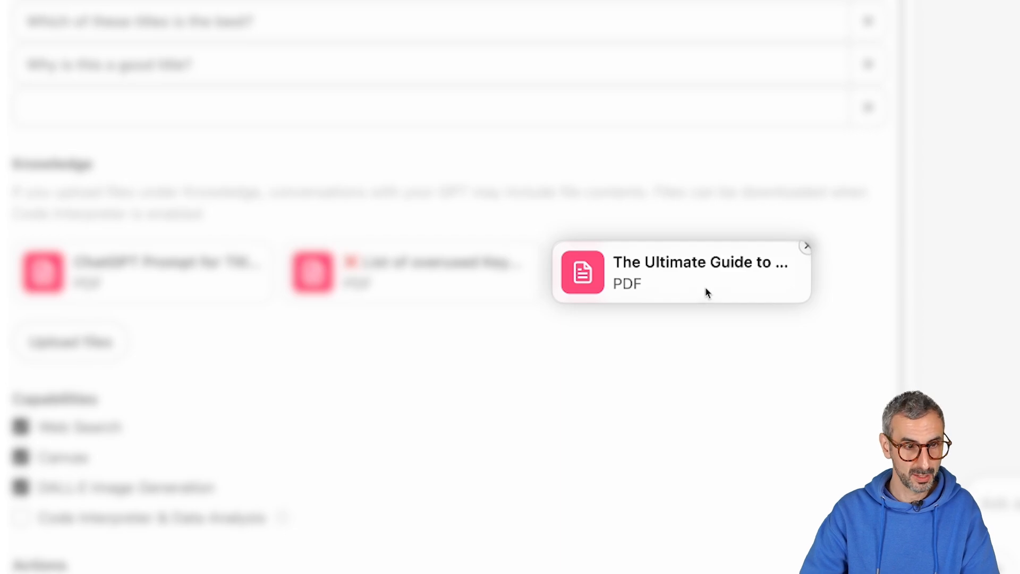
{"action": "scroll", "coordinate": [21, 360], "scroll_direction": "down", "scroll_amount": 3}
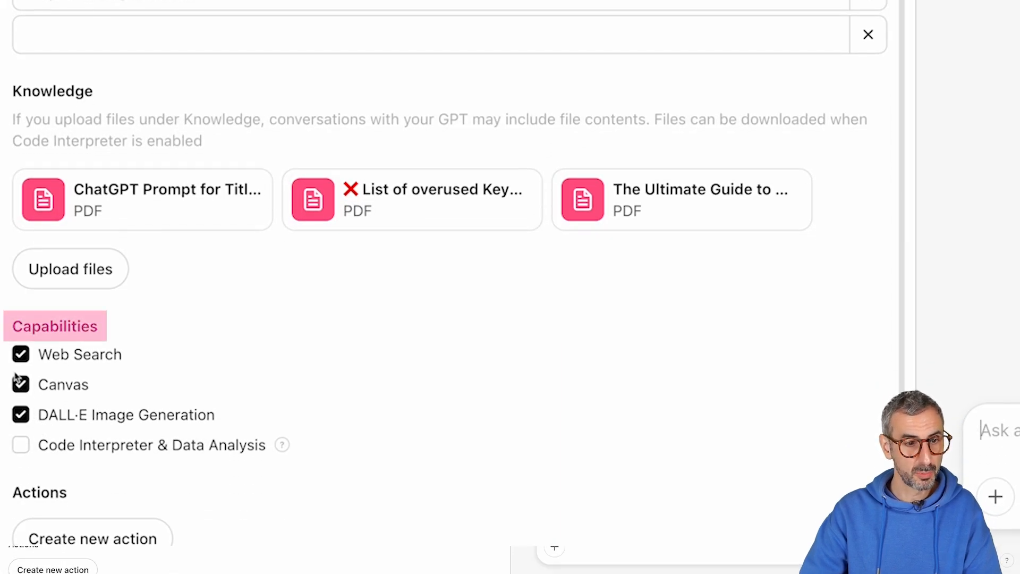